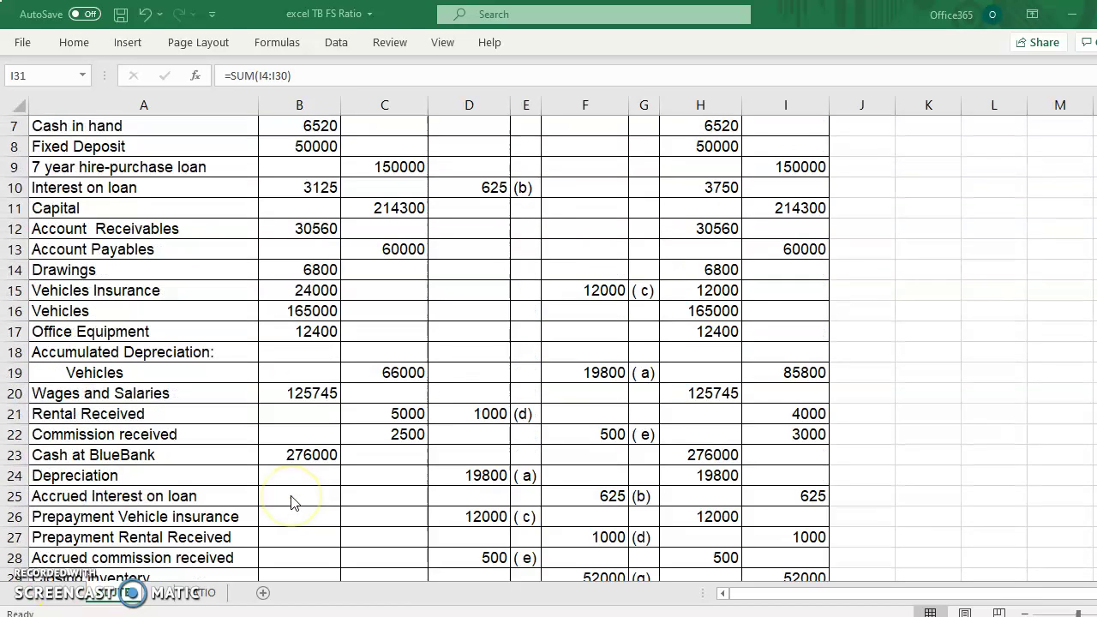
scroll(292, 503, "up", 2)
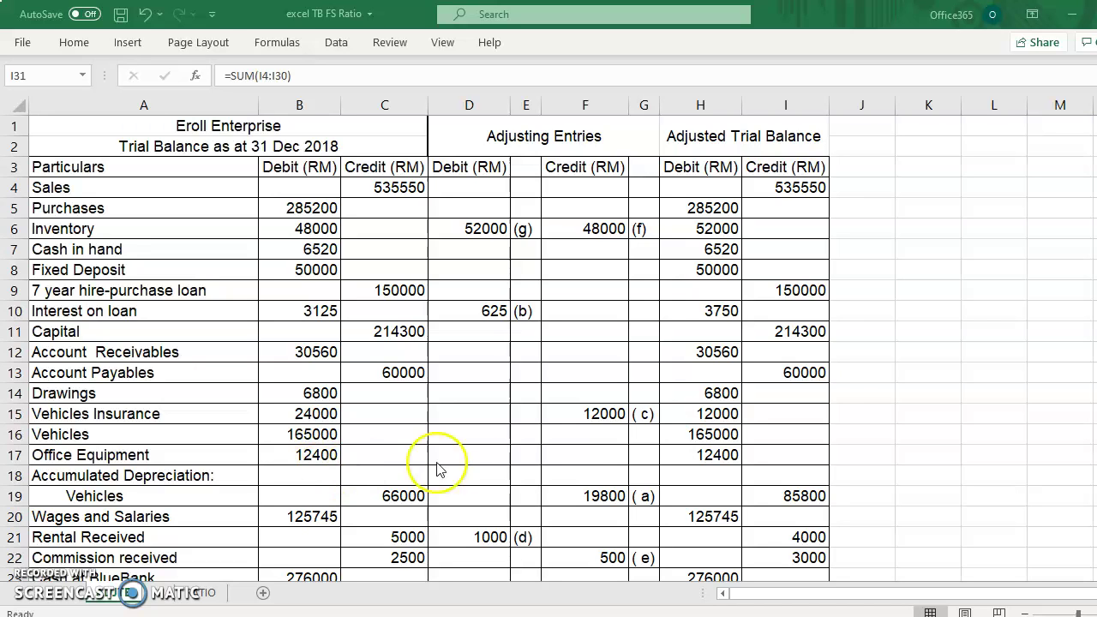
- Review the FS statements, then view the finished RATIO sheet: current ratio 6.13:1, acid test 5.09:1
scroll(591, 443, "down", 4)
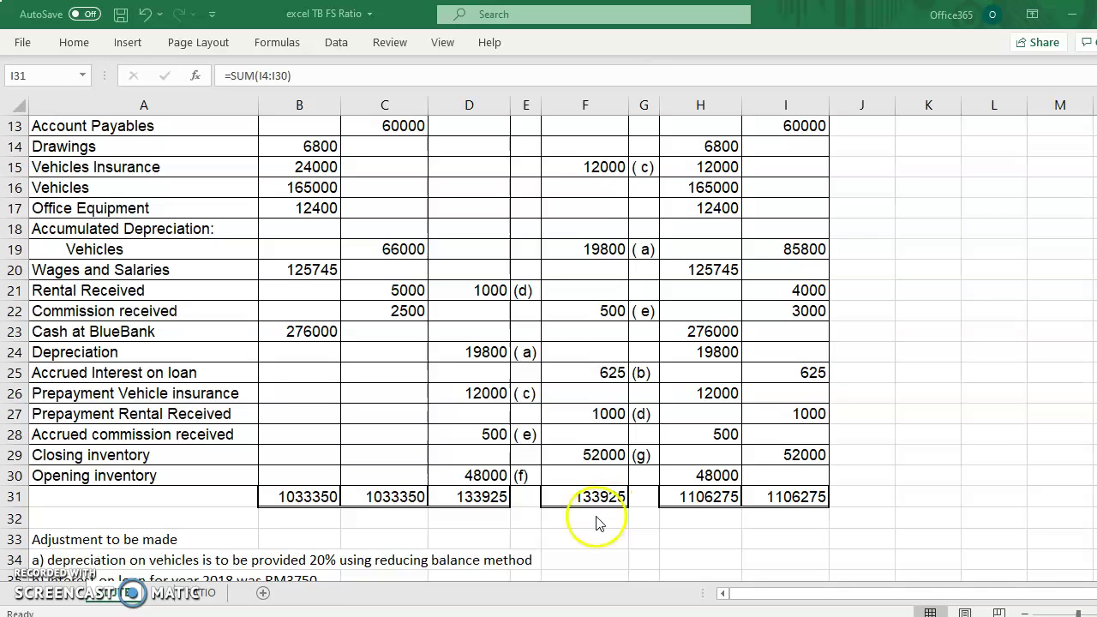
left_click(161, 600)
left_click(161, 600)
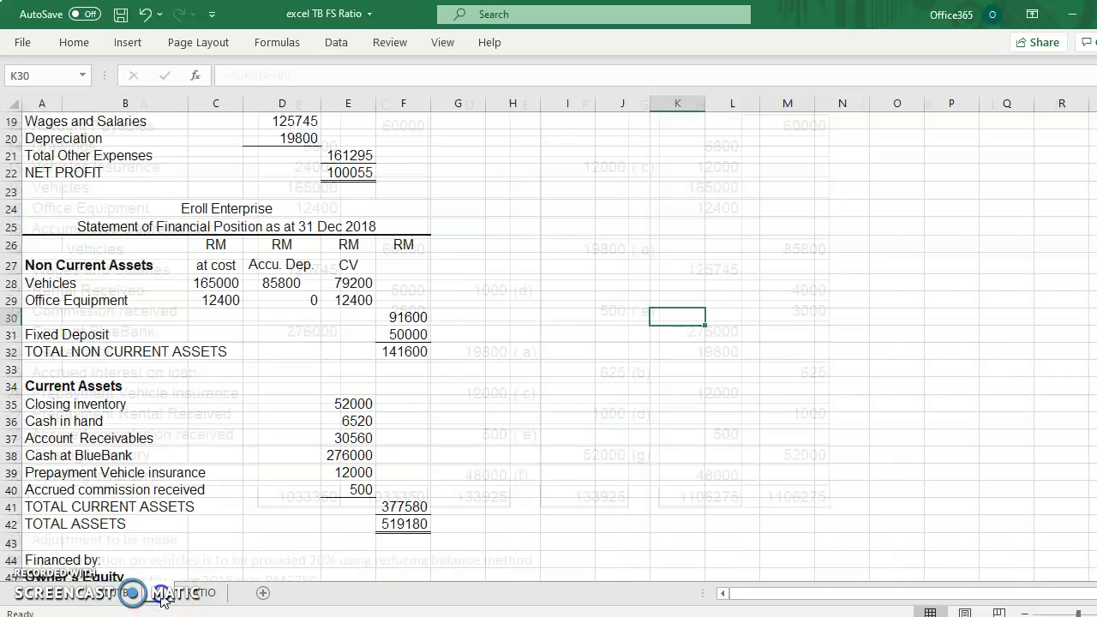
scroll(265, 435, "up", 3)
scroll(266, 436, "up", 3)
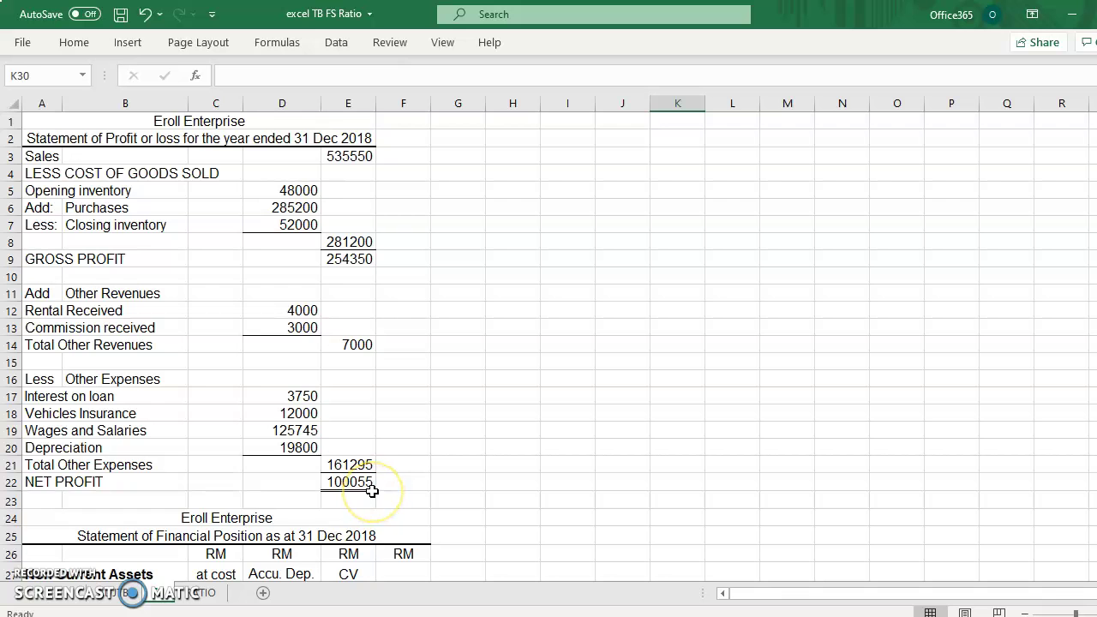
scroll(372, 489, "down", 7)
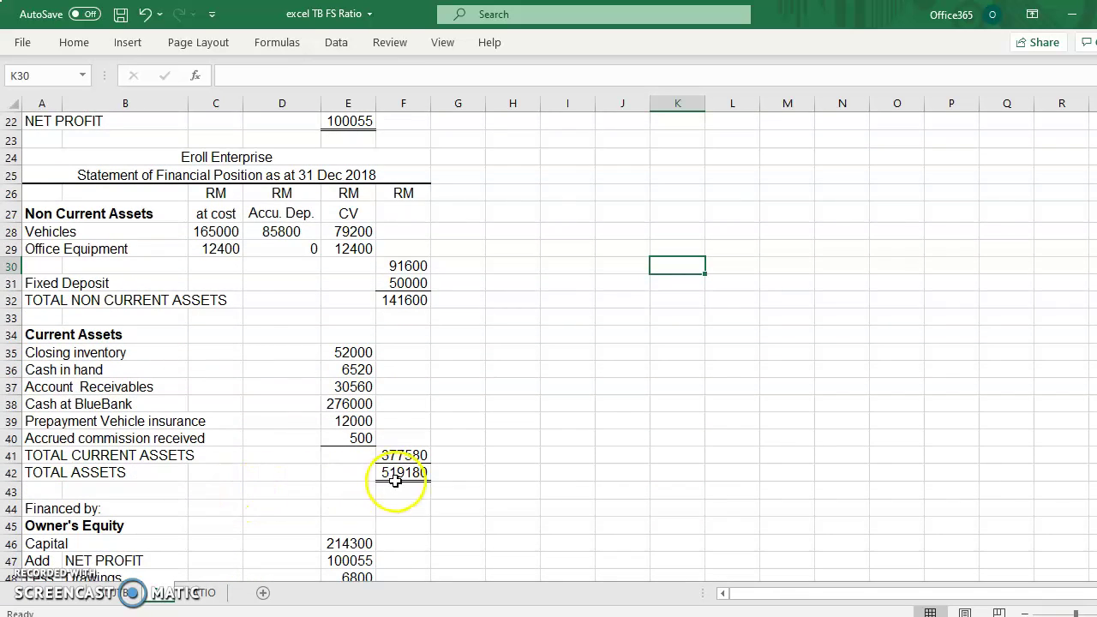
scroll(395, 480, "down", 5)
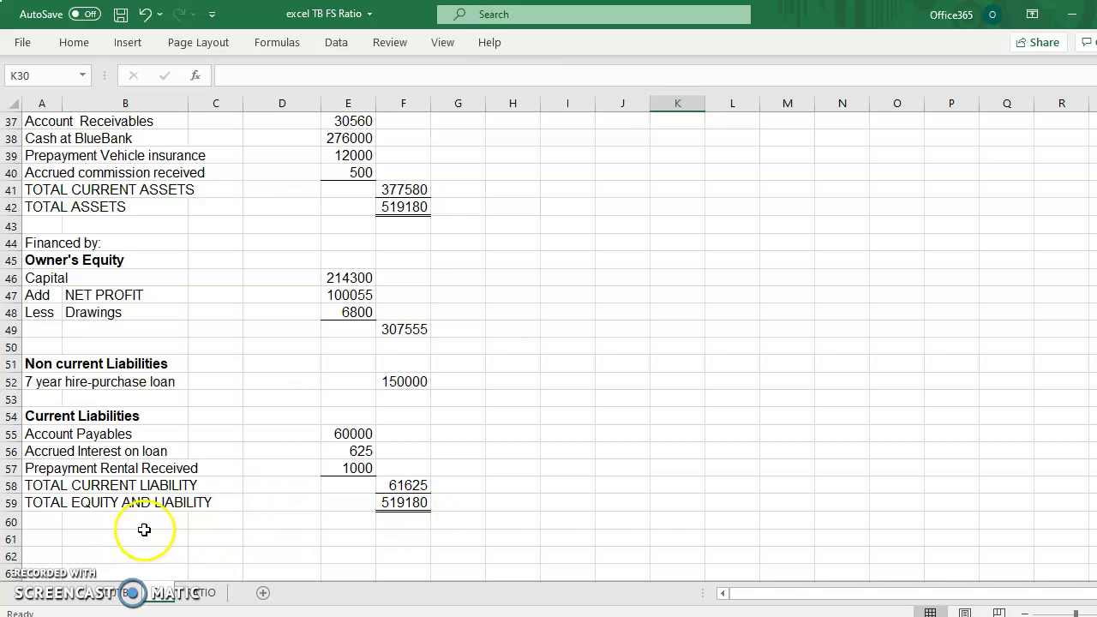
left_click(203, 593)
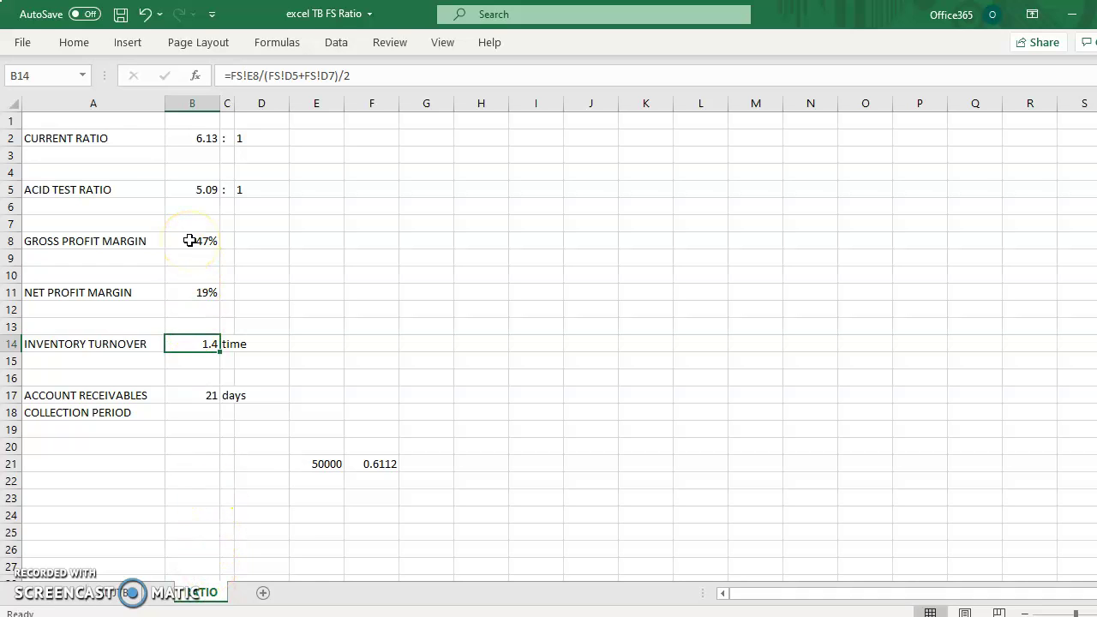
- Switch to the blank RATIO template whose ratio result cells are still empty
left_click(41, 580)
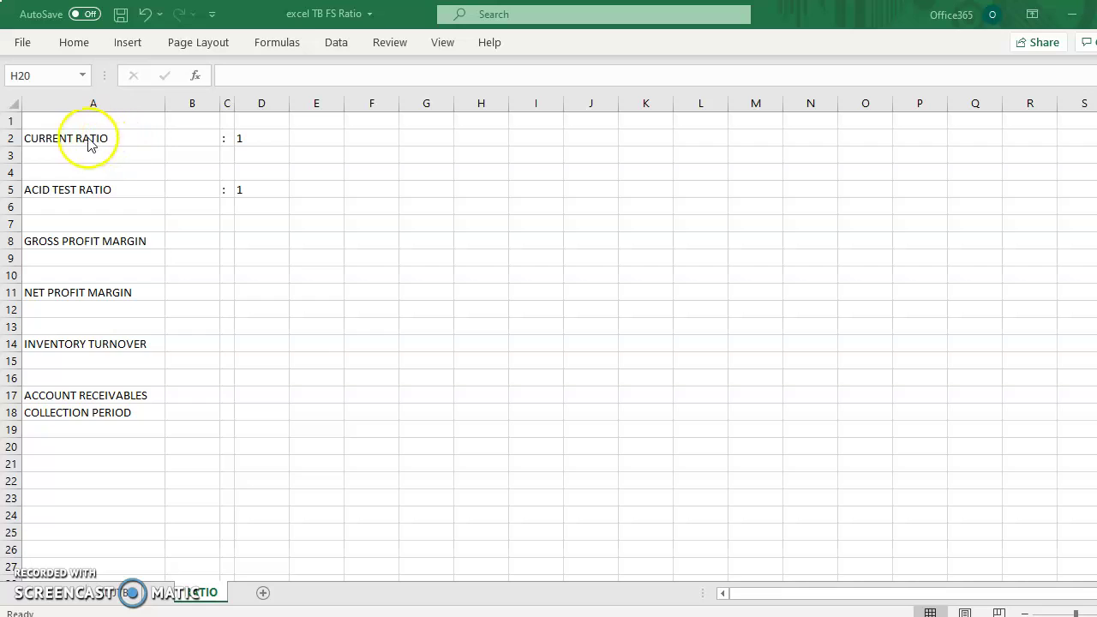
- Enter =FS!F41/FS!F58 in B2 so the current ratio reads 6.13
left_click(193, 138)
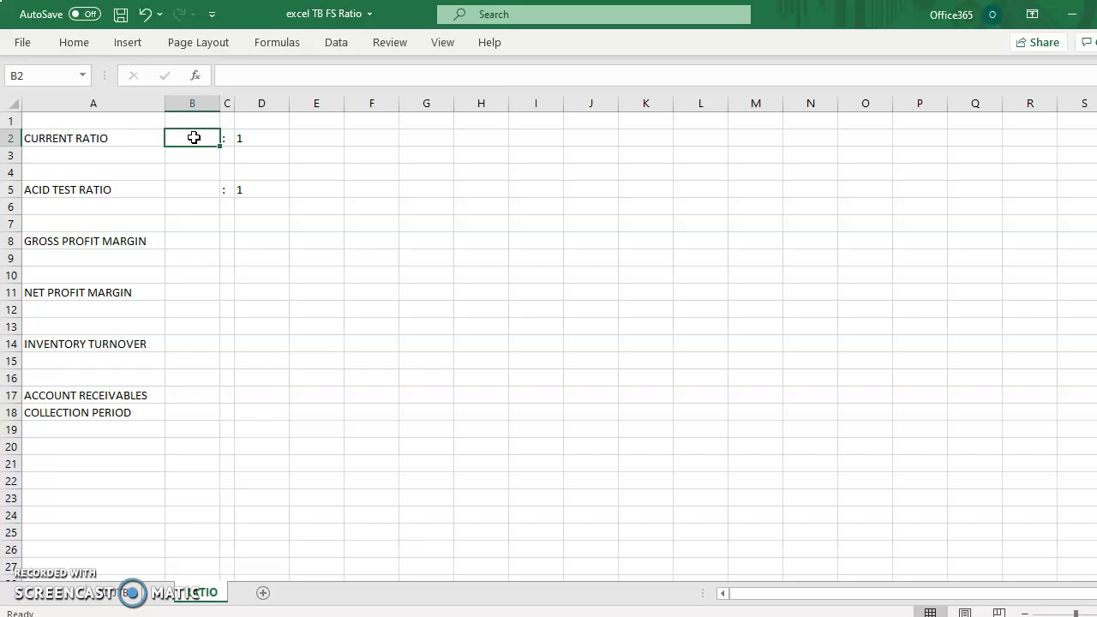
type("=")
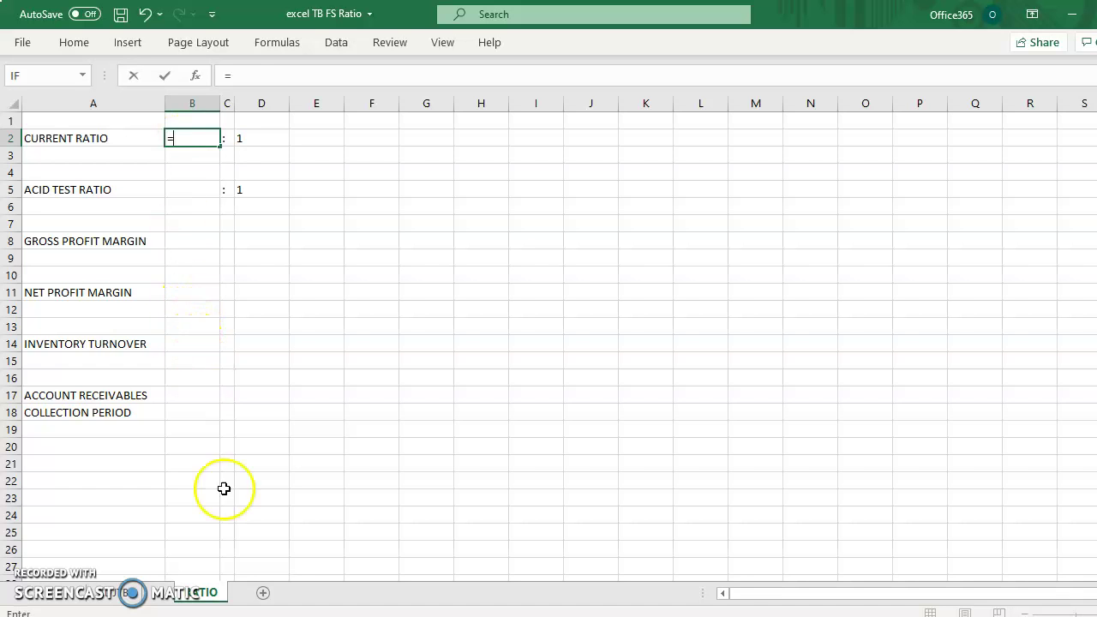
left_click(160, 594)
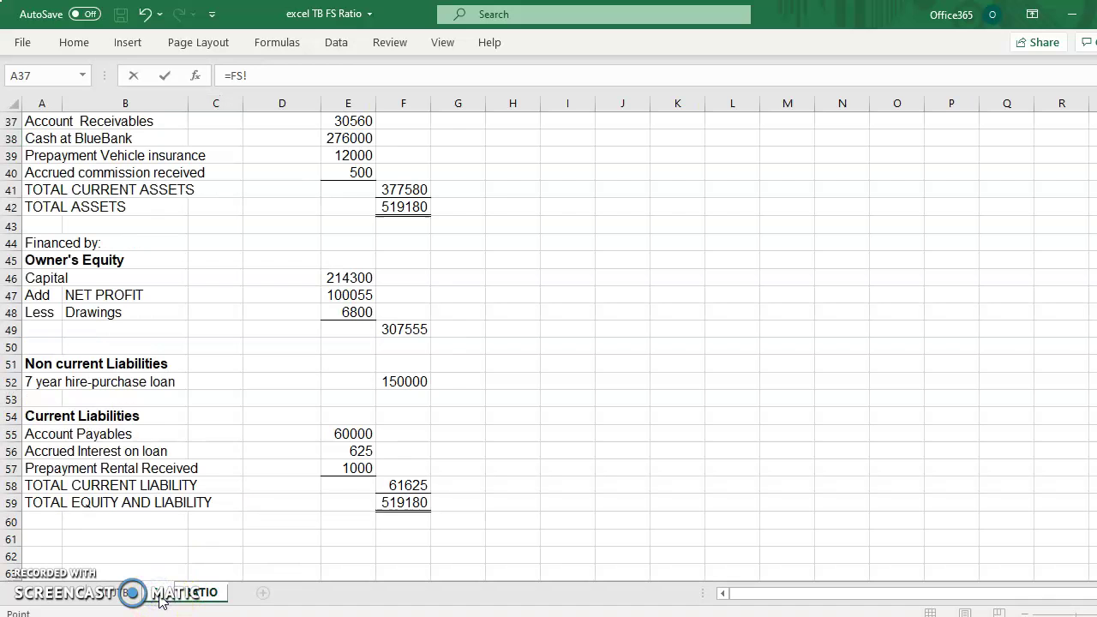
scroll(191, 489, "up", 1)
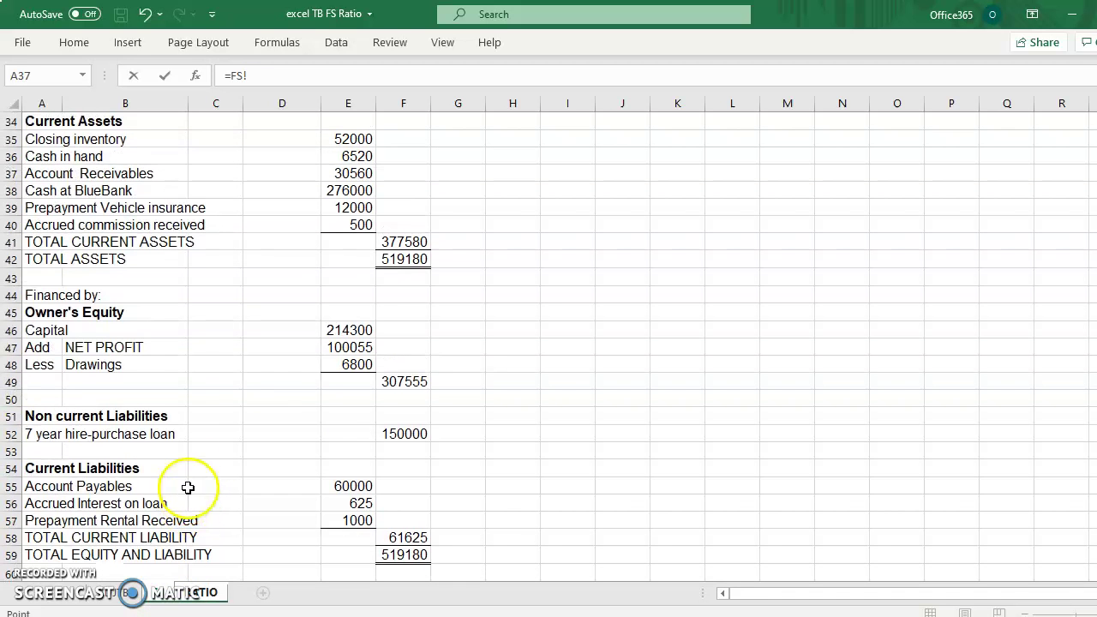
scroll(202, 405, "up", 2)
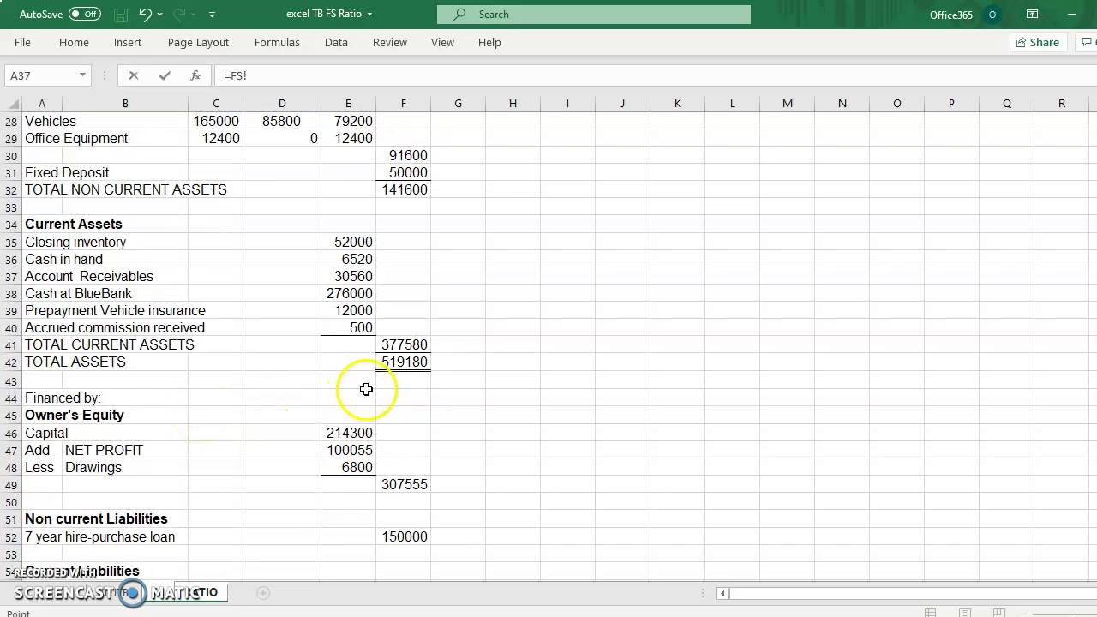
left_click(417, 346)
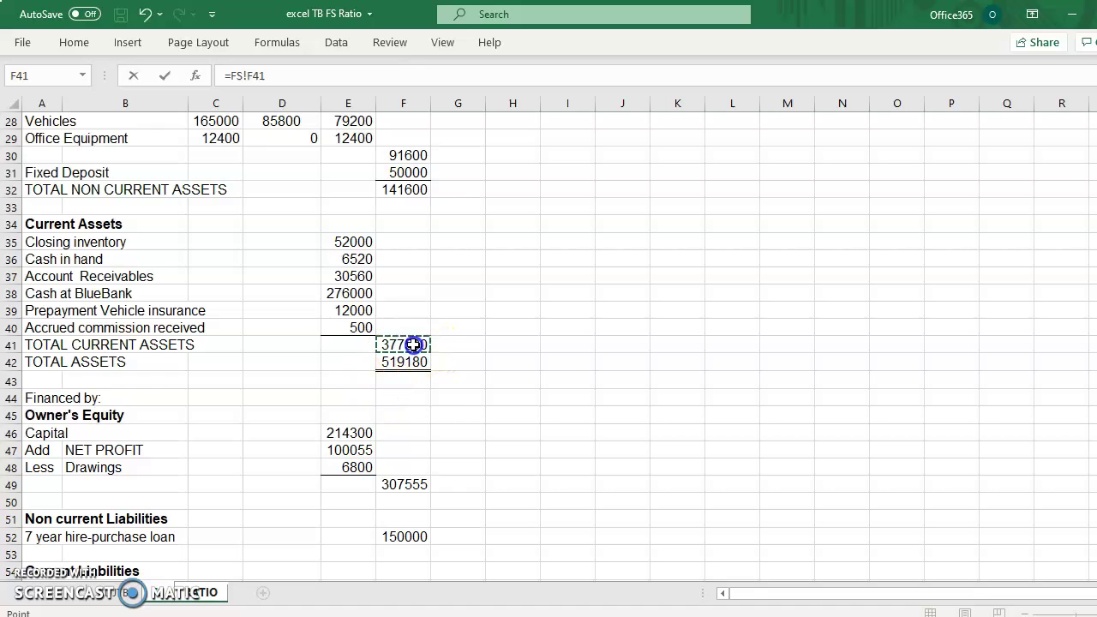
type("/")
scroll(421, 438, "down", 3)
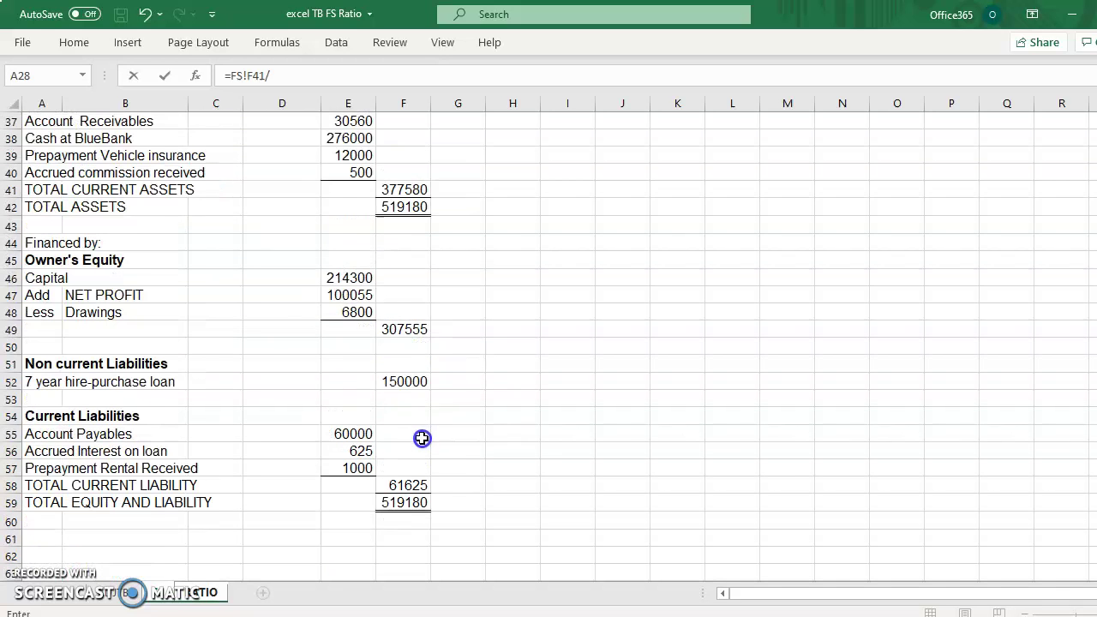
left_click(398, 485)
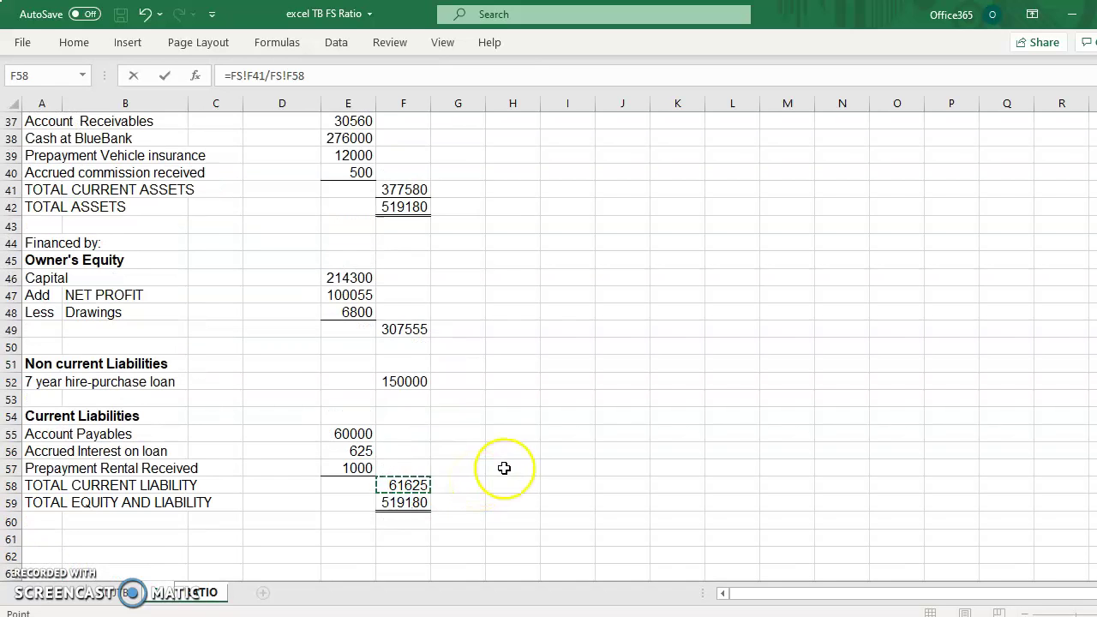
key("Return")
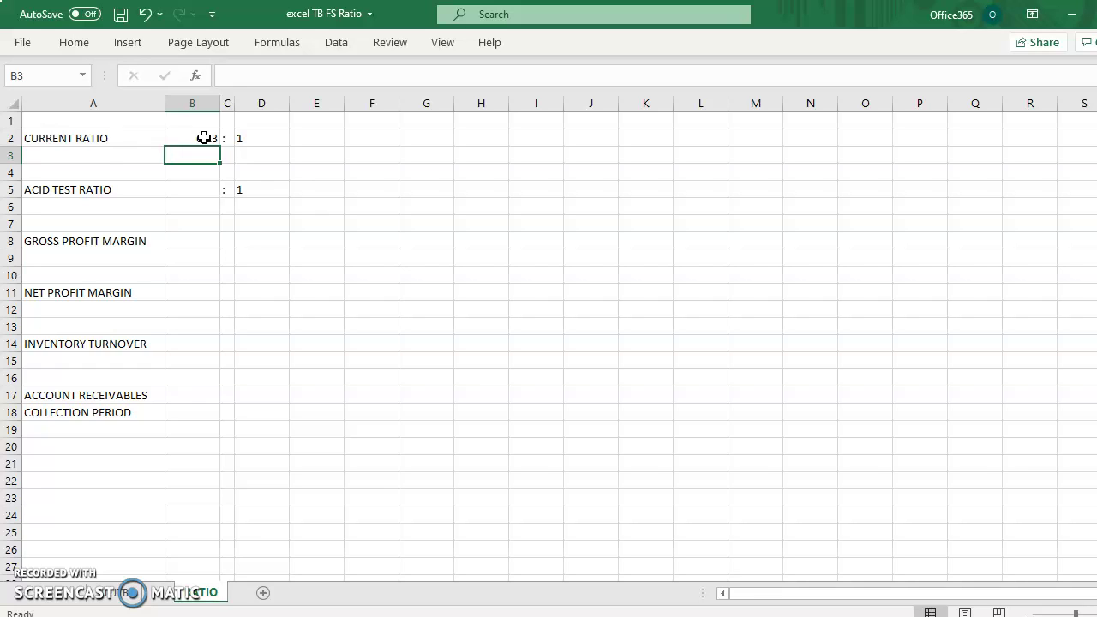
left_click(77, 48)
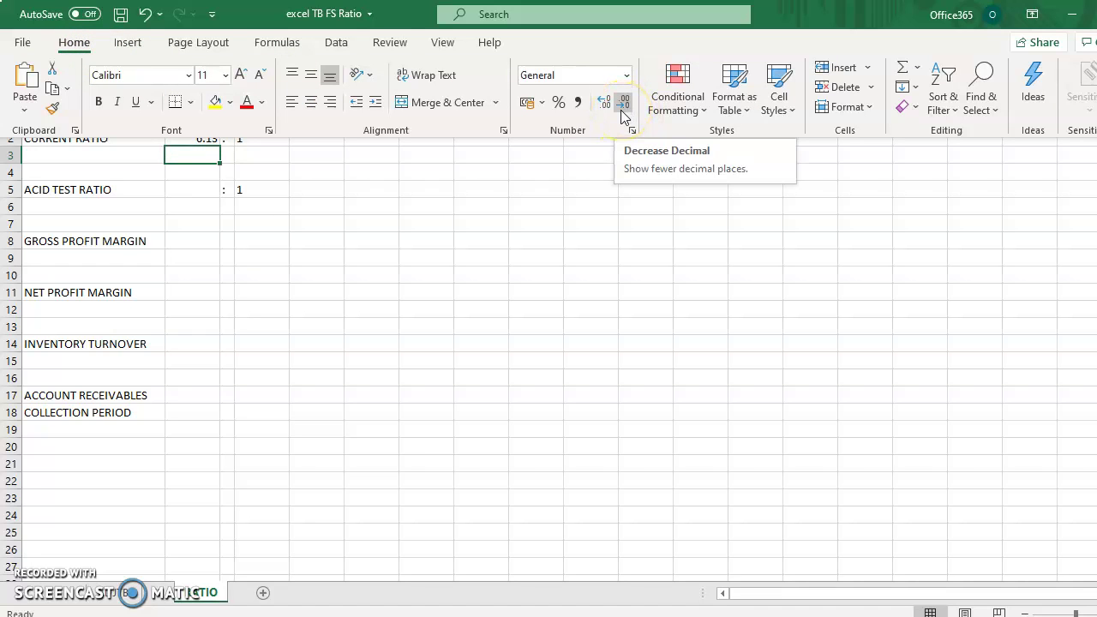
left_click(195, 189)
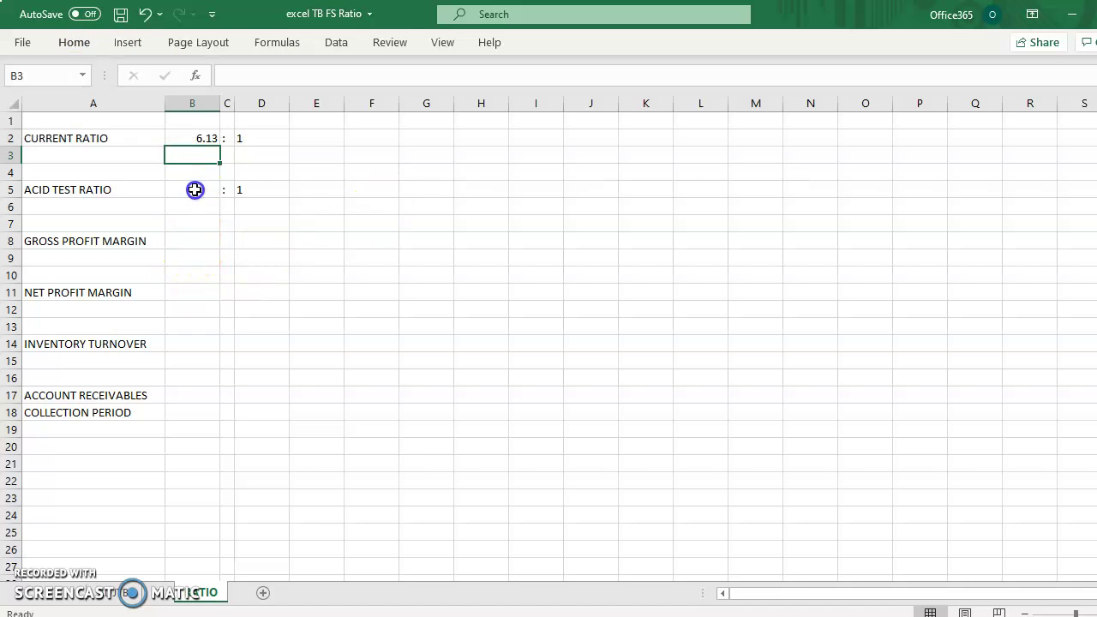
- Enter =(FS!F41-FS!E35-FS!E39)/FS!F58 in B5 for an acid test ratio of 5.09
left_click(196, 187)
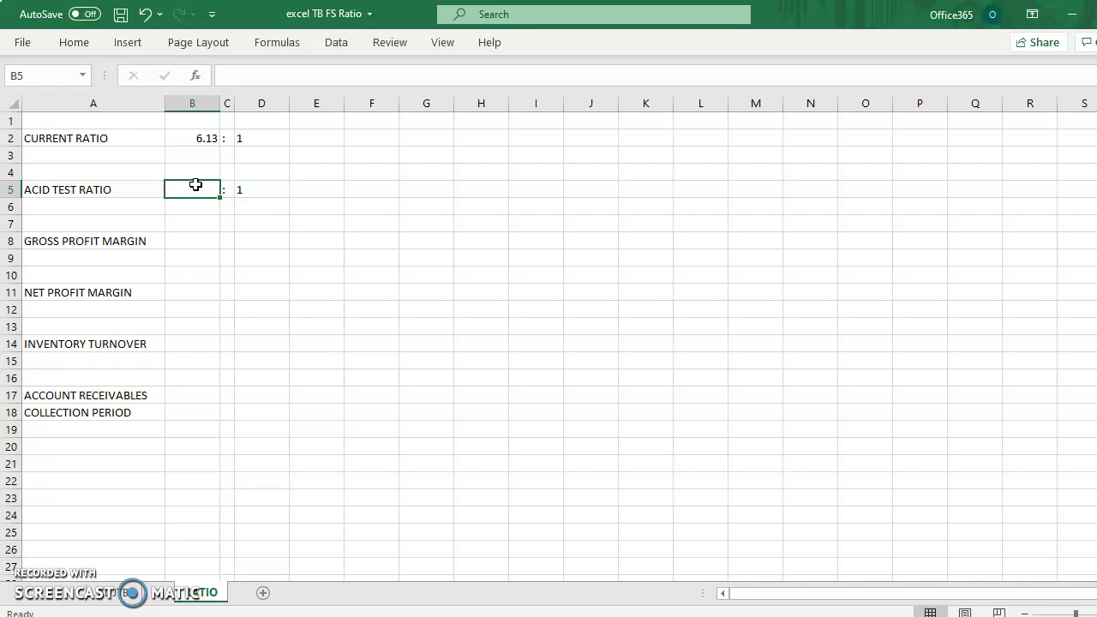
type("=(")
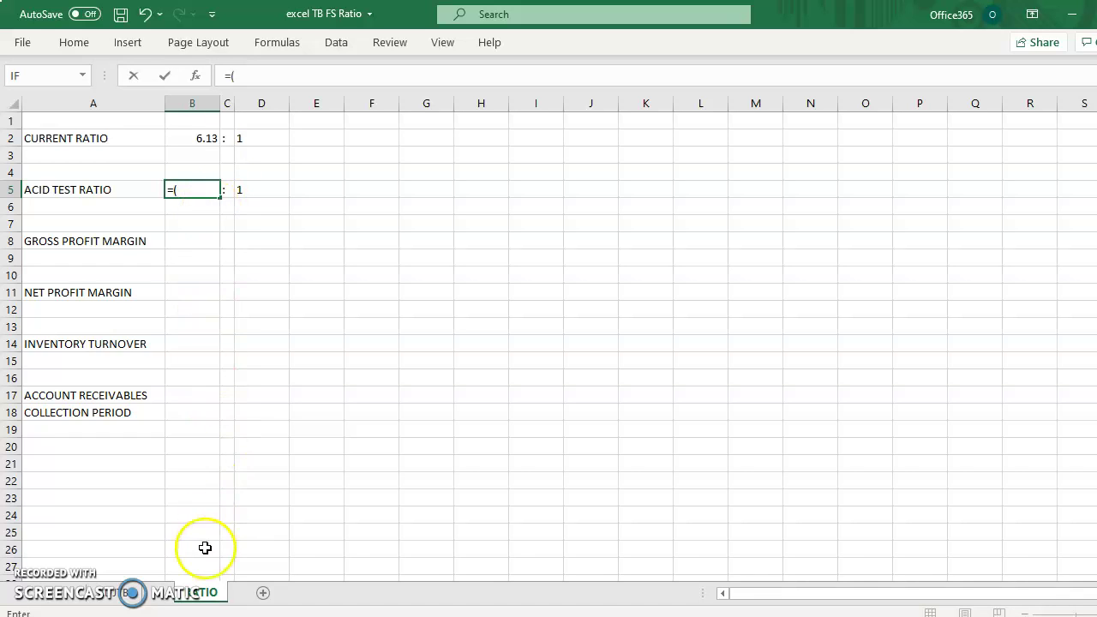
left_click(163, 596)
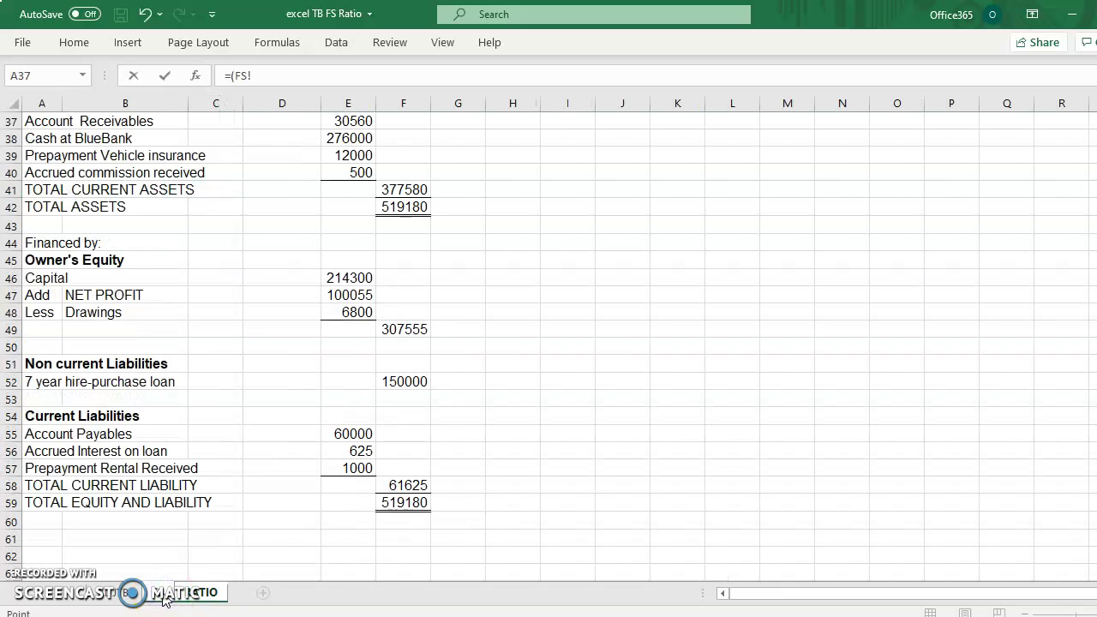
scroll(283, 470, "up", 2)
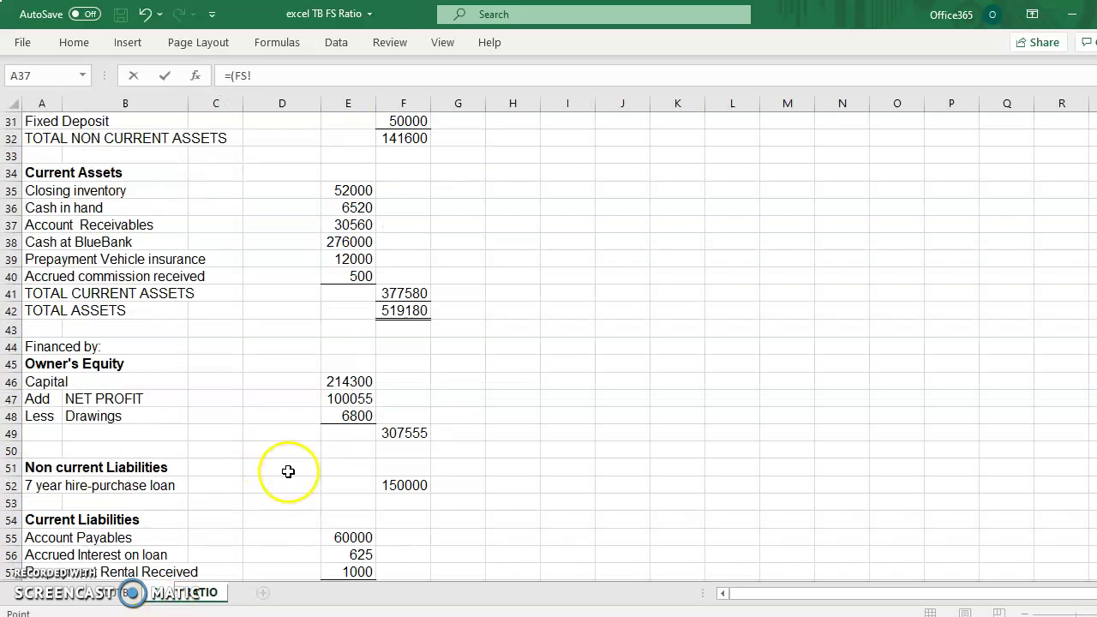
left_click(398, 293)
type("-")
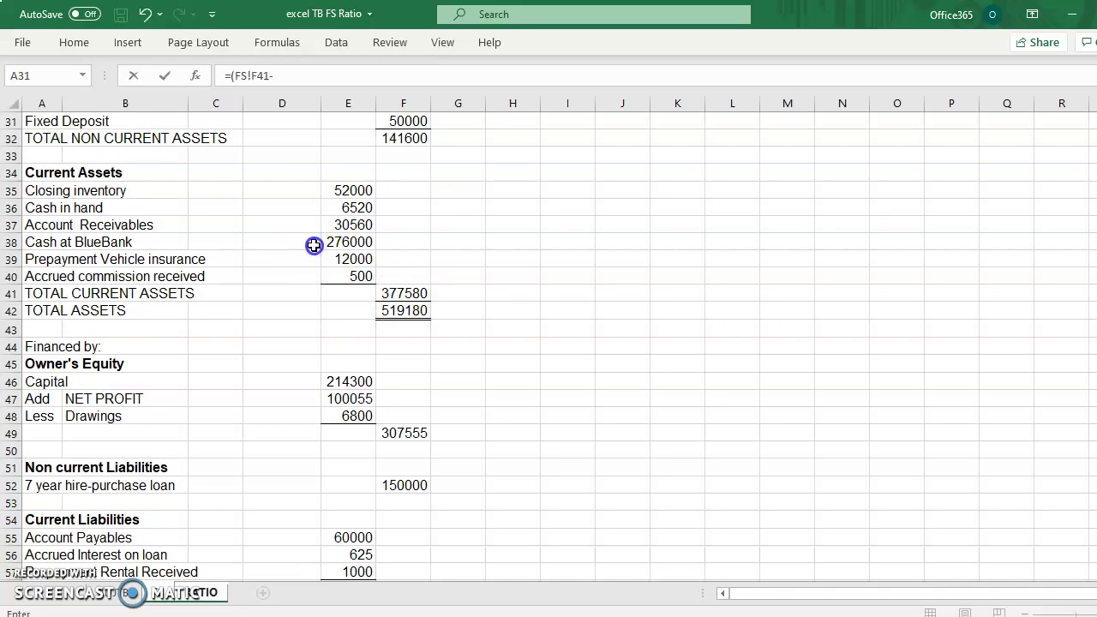
left_click(353, 192)
type("-")
left_click(361, 258)
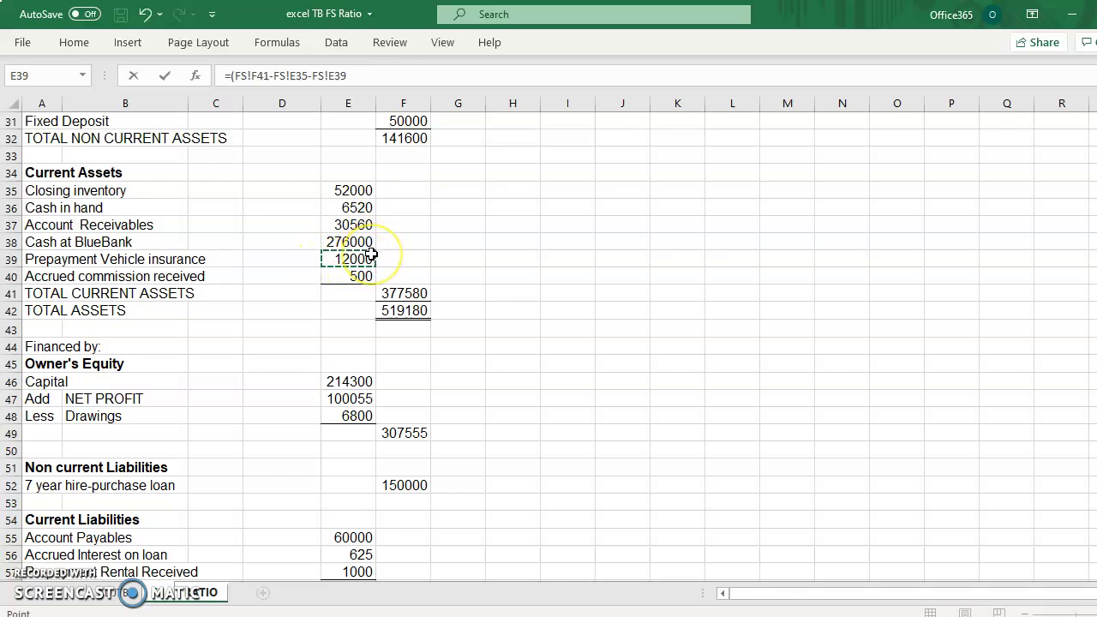
type(")/")
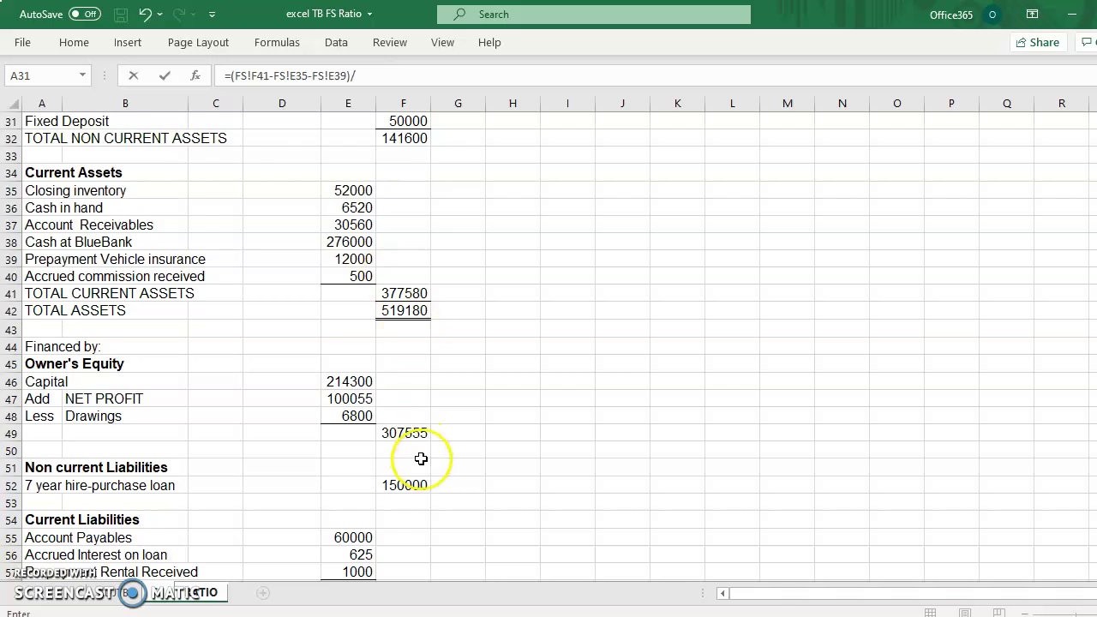
scroll(421, 458, "down", 2)
left_click(416, 486)
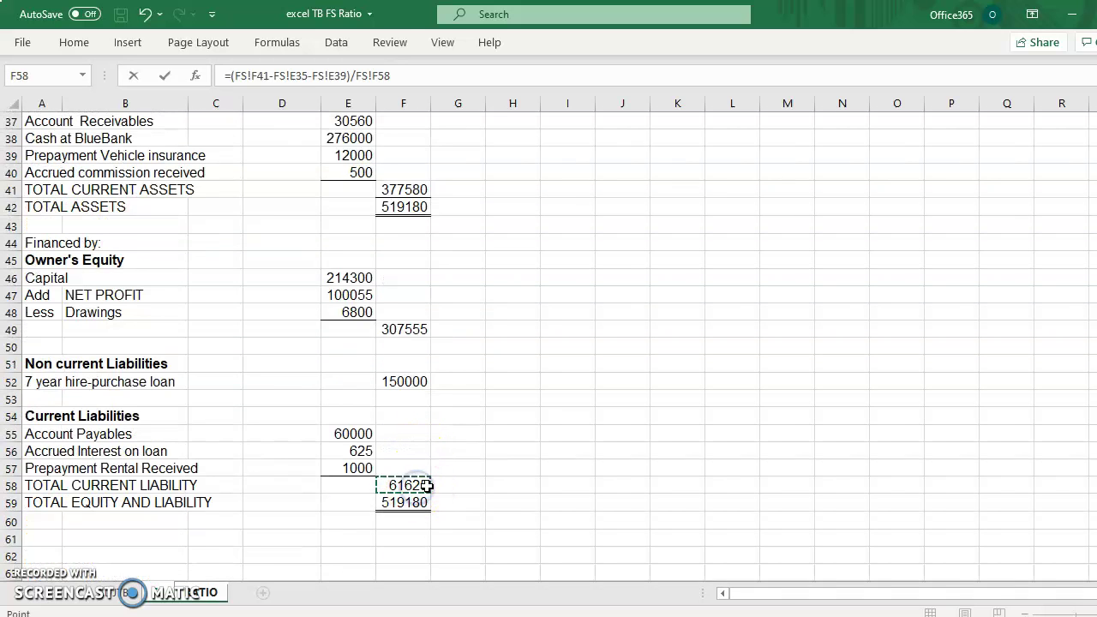
key("Return")
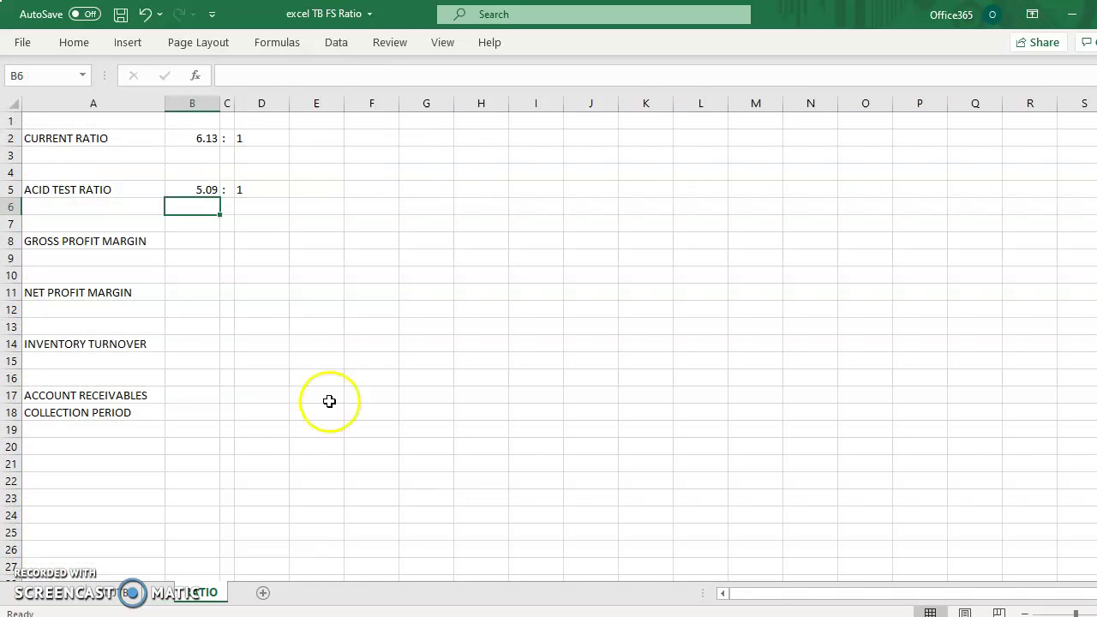
- Enter =FS!E9/FS!E3 in B8 for a 47% gross profit margin and check its percent formatting
left_click(196, 241)
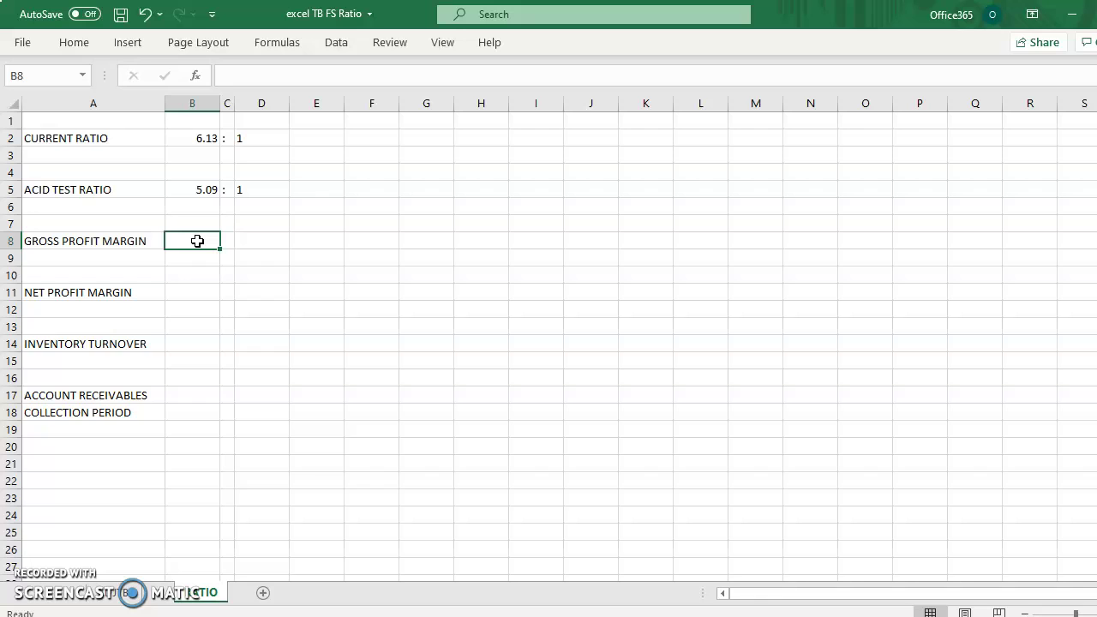
type("=")
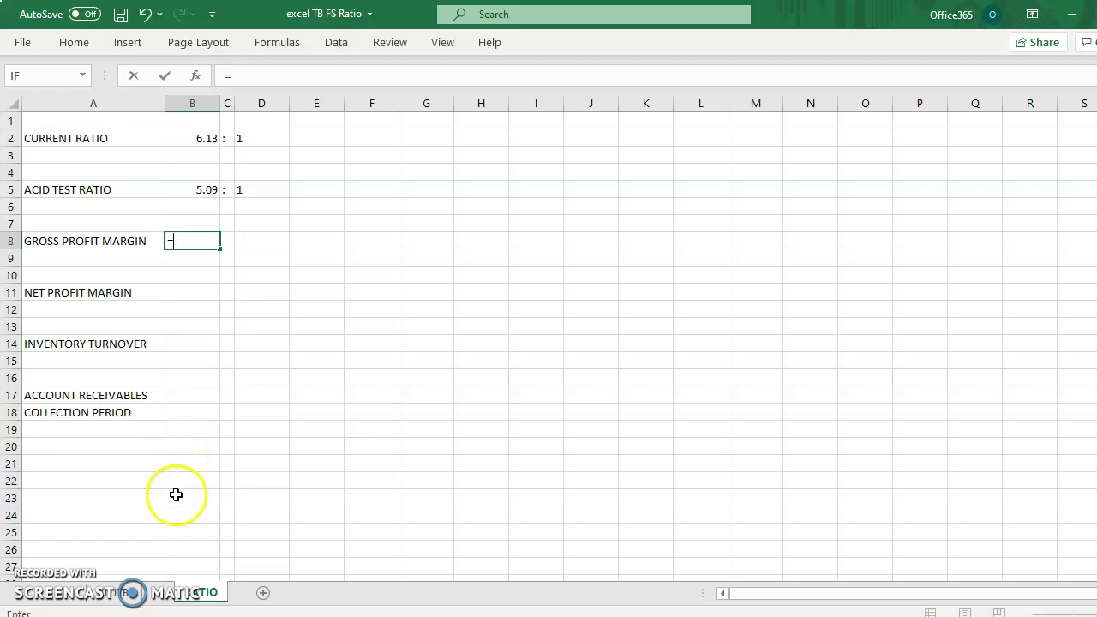
left_click(168, 600)
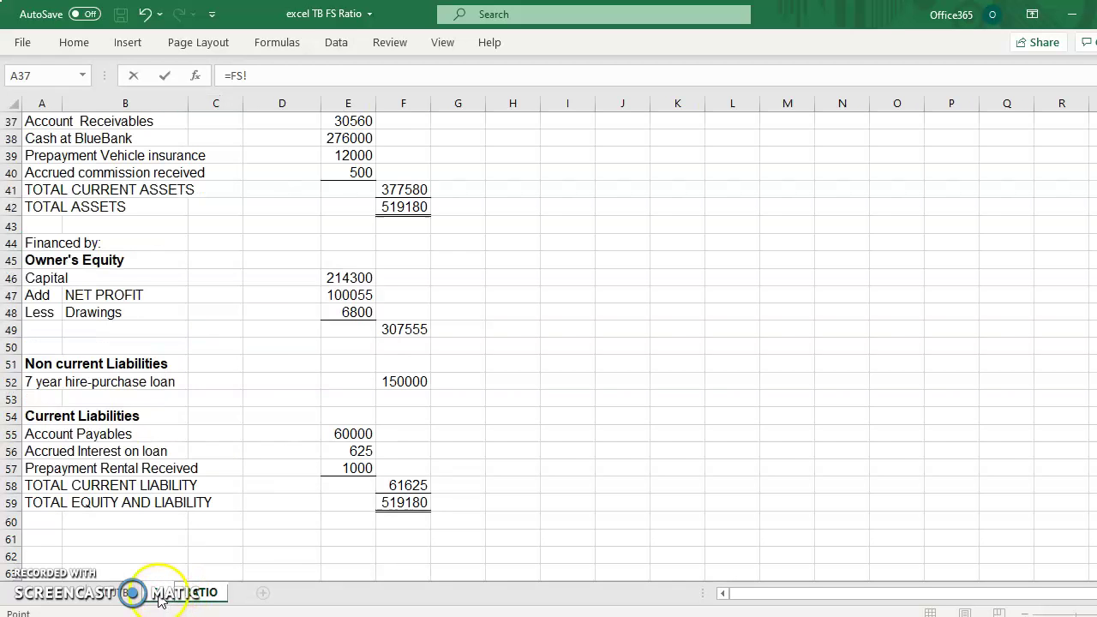
scroll(166, 446, "up", 5)
scroll(168, 442, "up", 6)
left_click(358, 211)
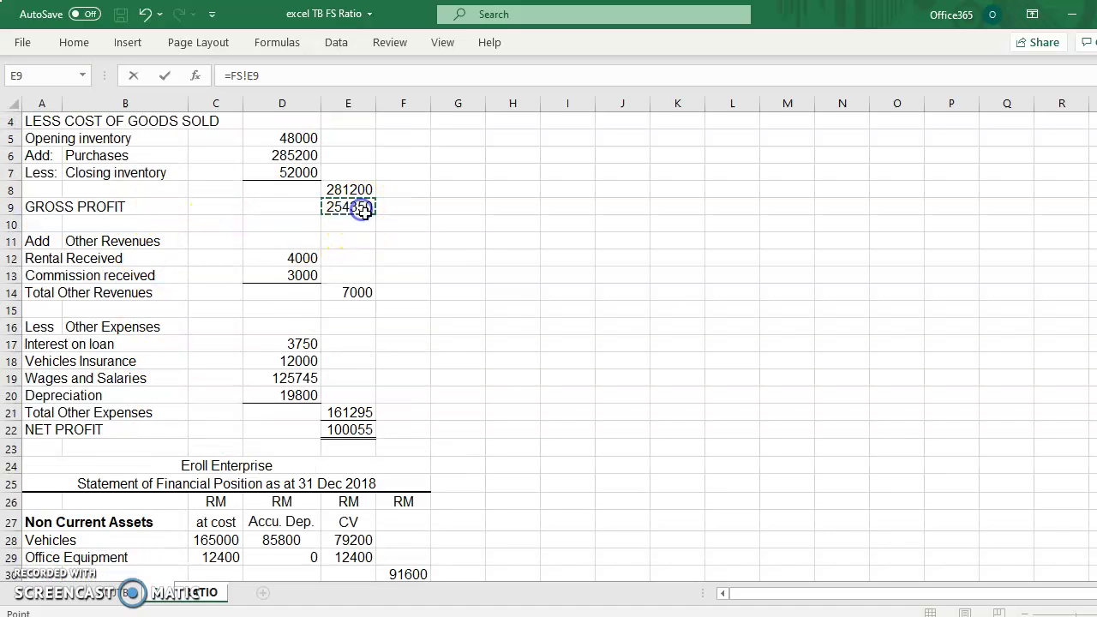
scroll(470, 272, "up", 1)
type("/")
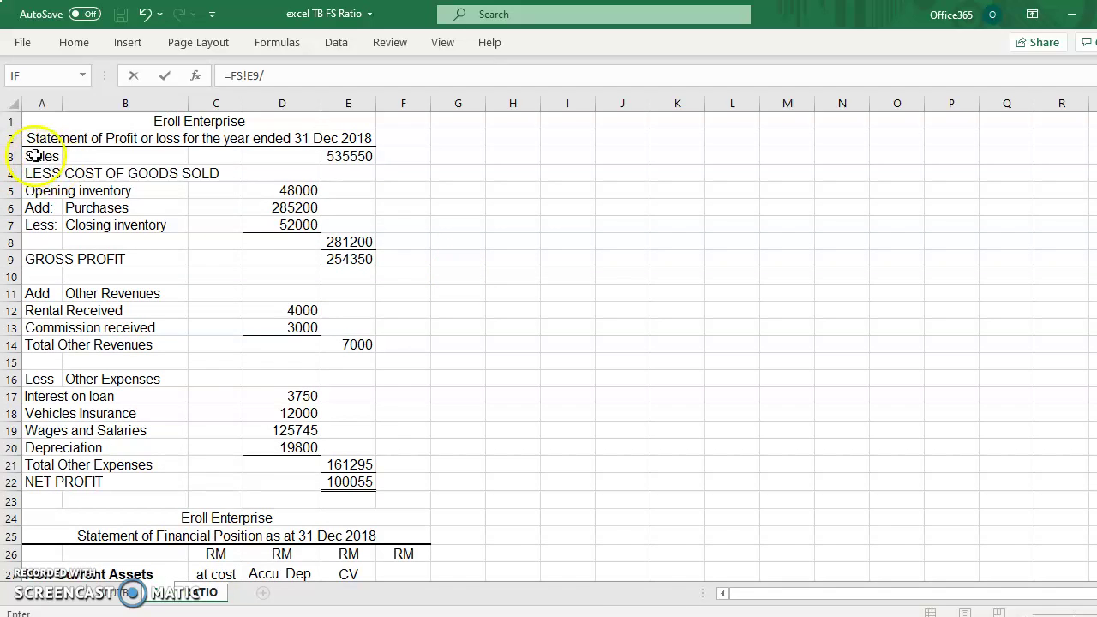
left_click(353, 157)
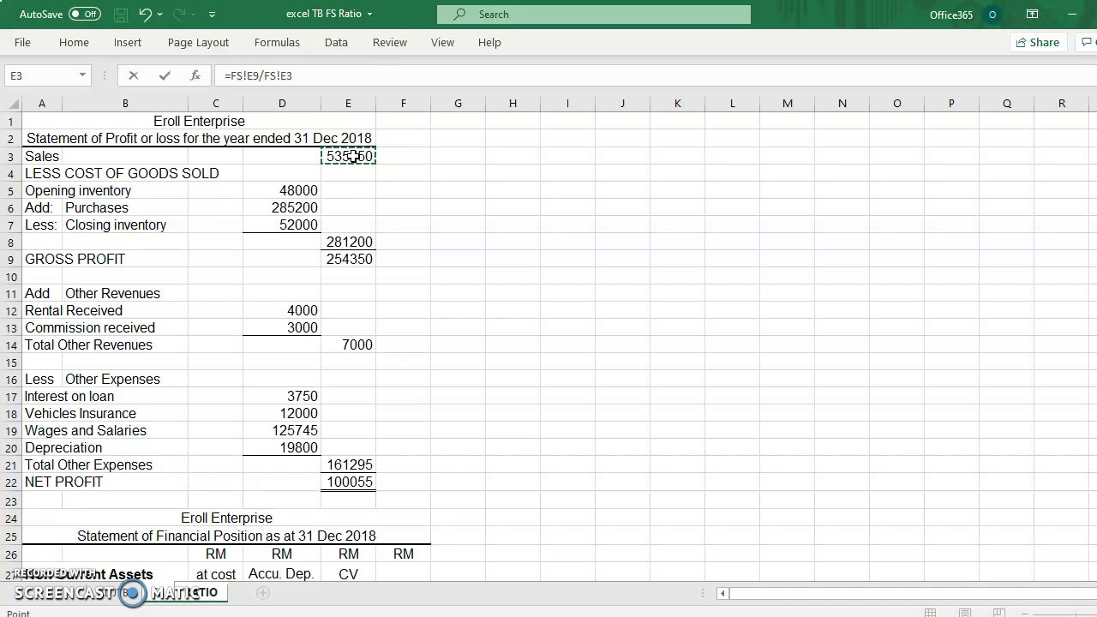
key("Return")
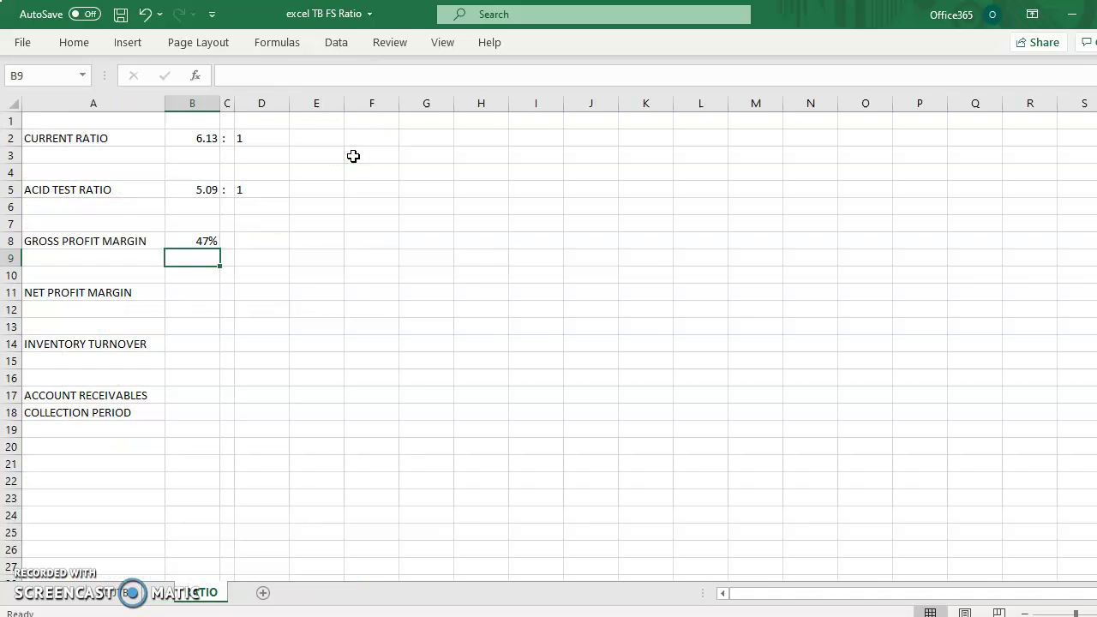
left_click(209, 240)
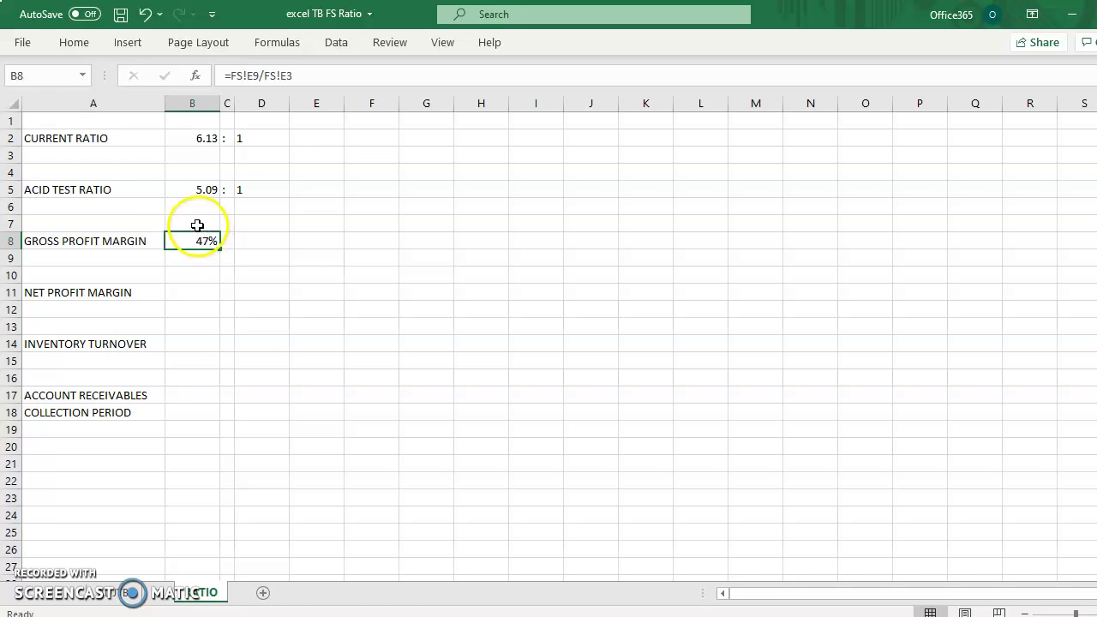
left_click(72, 45)
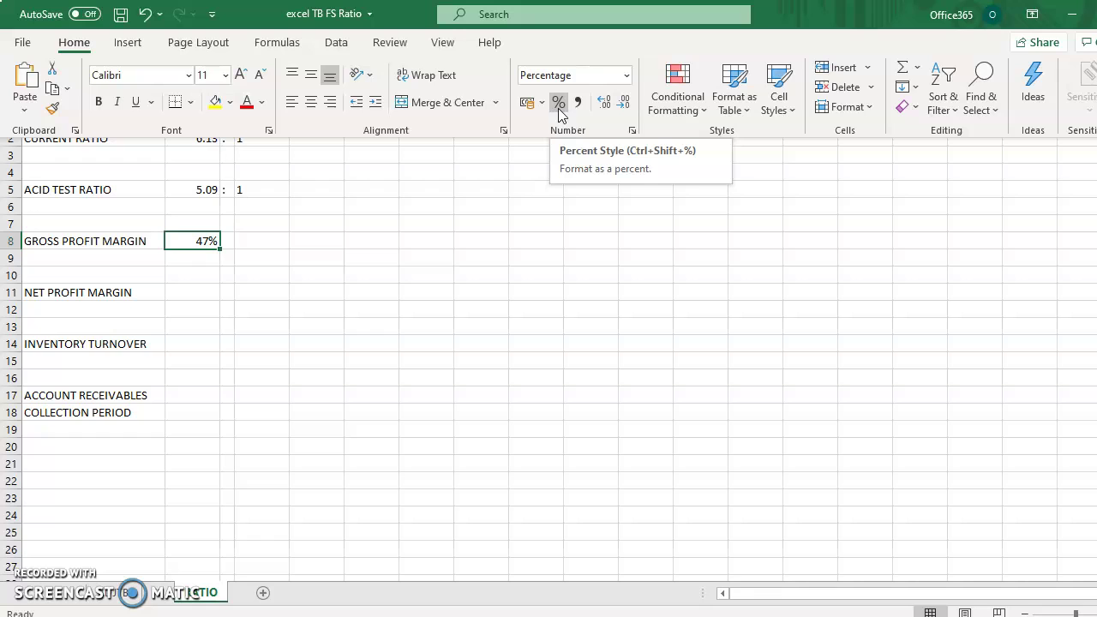
left_click(199, 290)
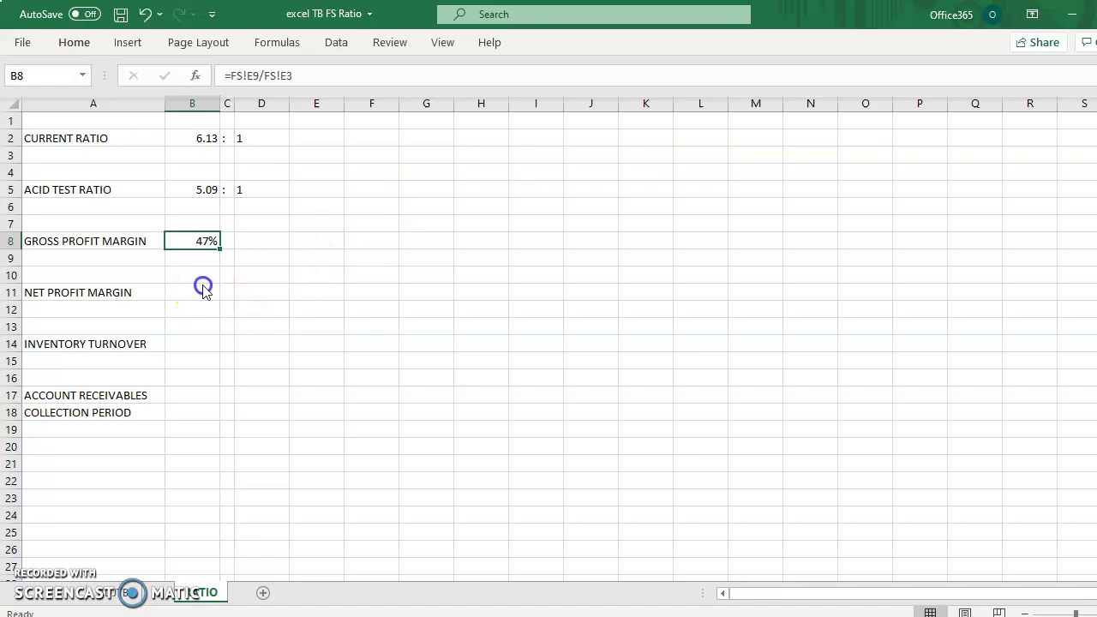
- Enter =FS!E22/FS!E3 in B11 for a net profit margin of 19%
left_click(197, 290)
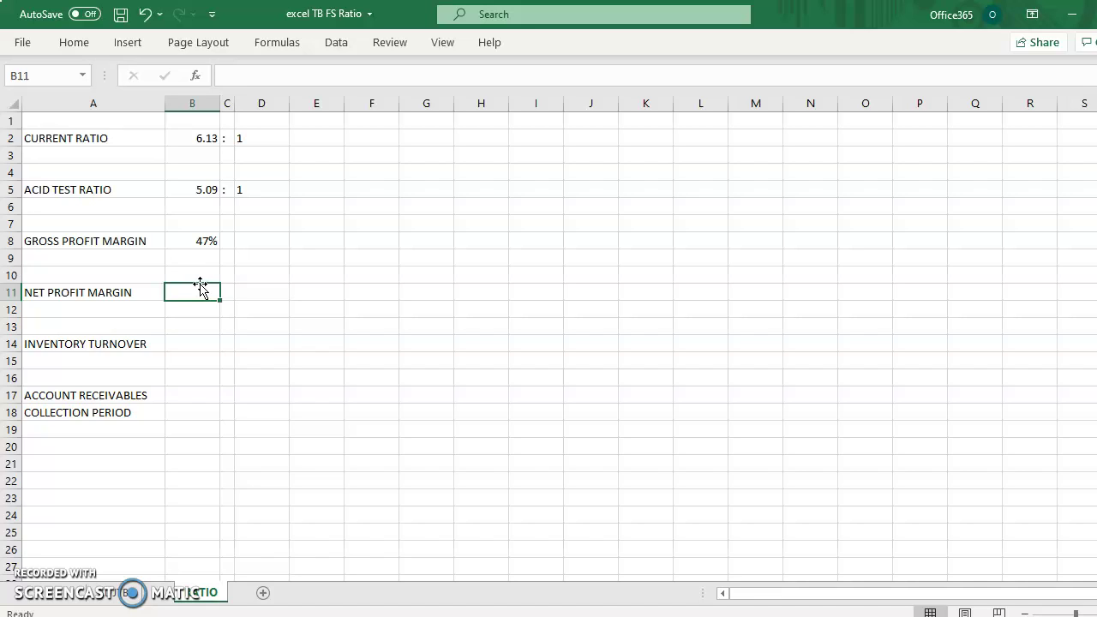
type("=")
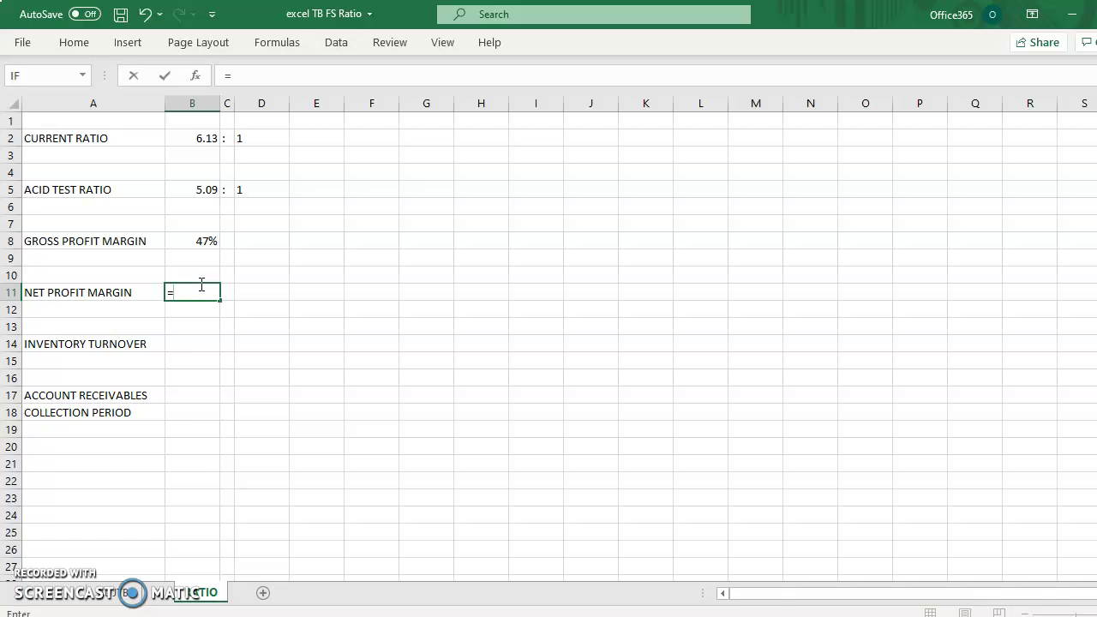
left_click(167, 592)
left_click(355, 481)
type("/")
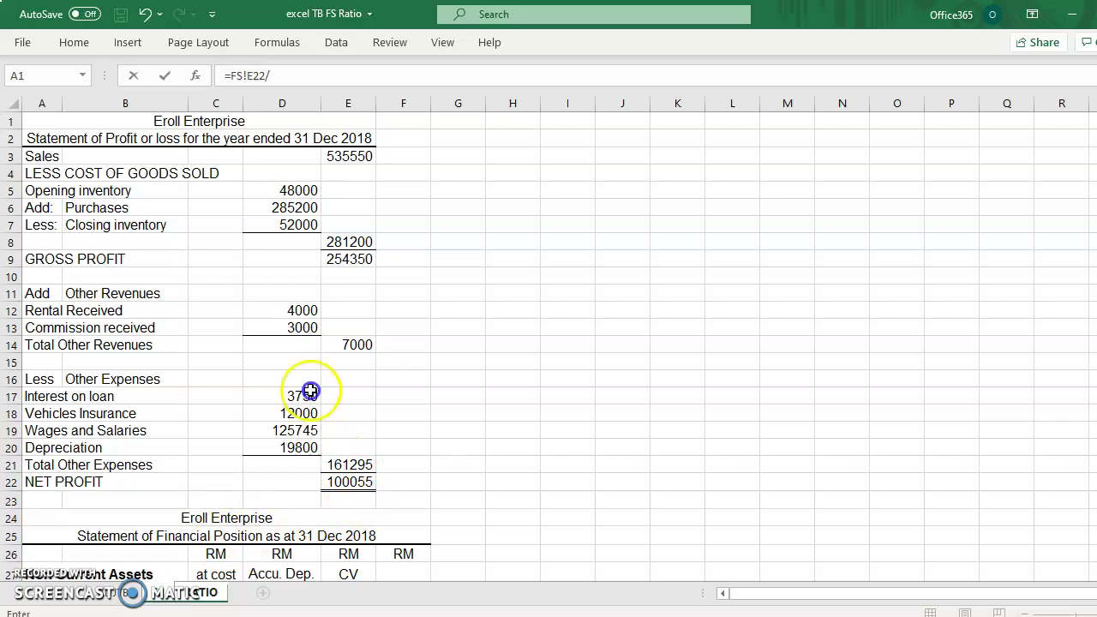
left_click(363, 156)
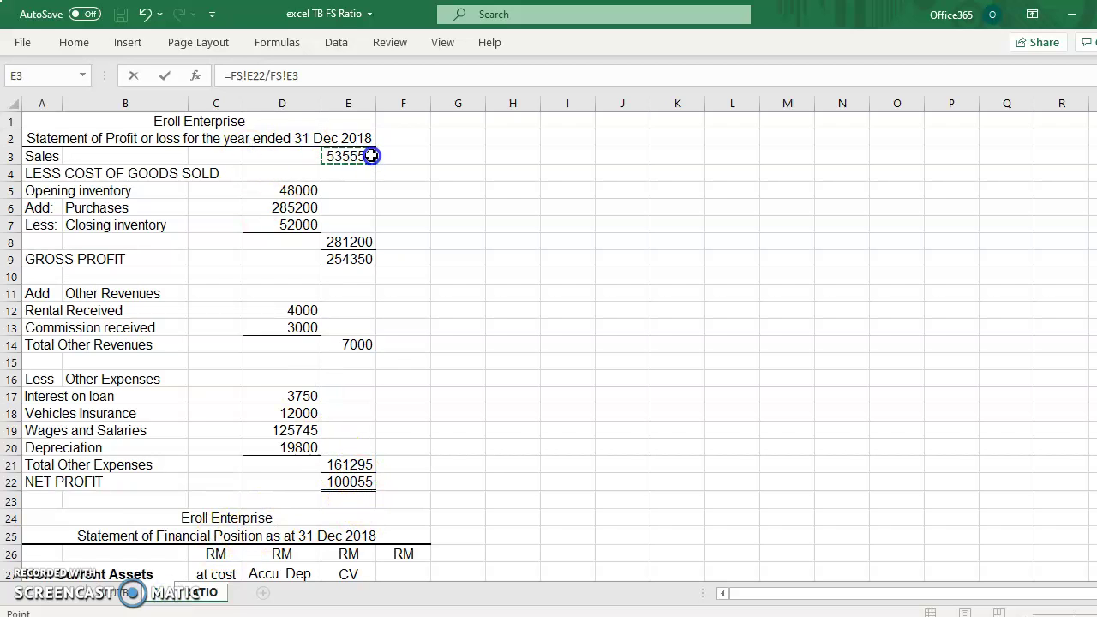
key("Return")
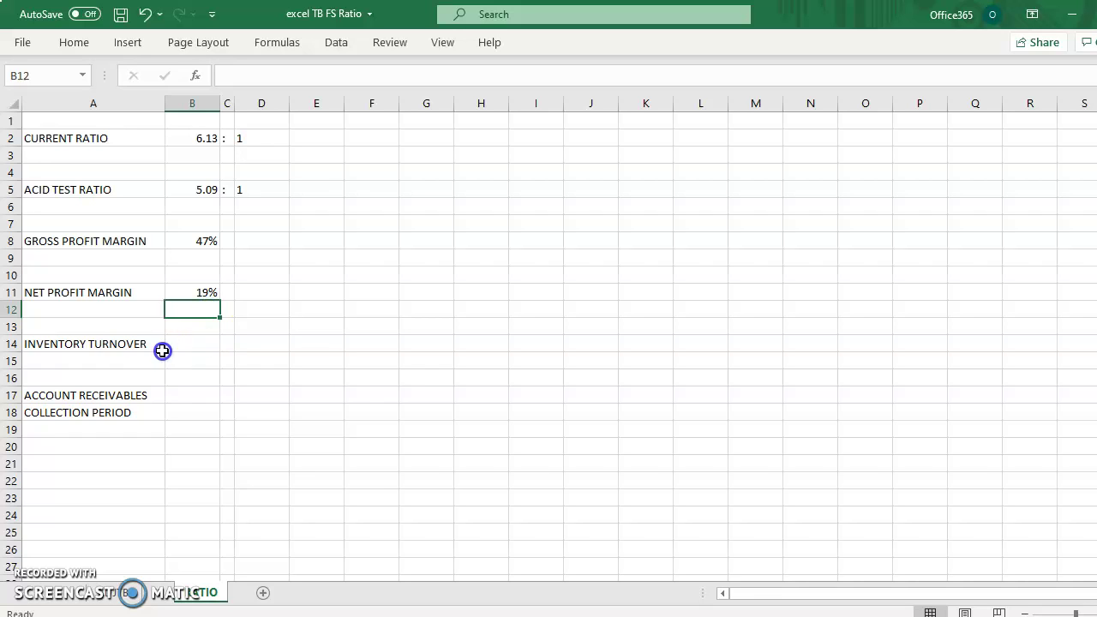
- Type the label 'average inventory' in E14 beside the inventory turnover row
left_click(201, 345)
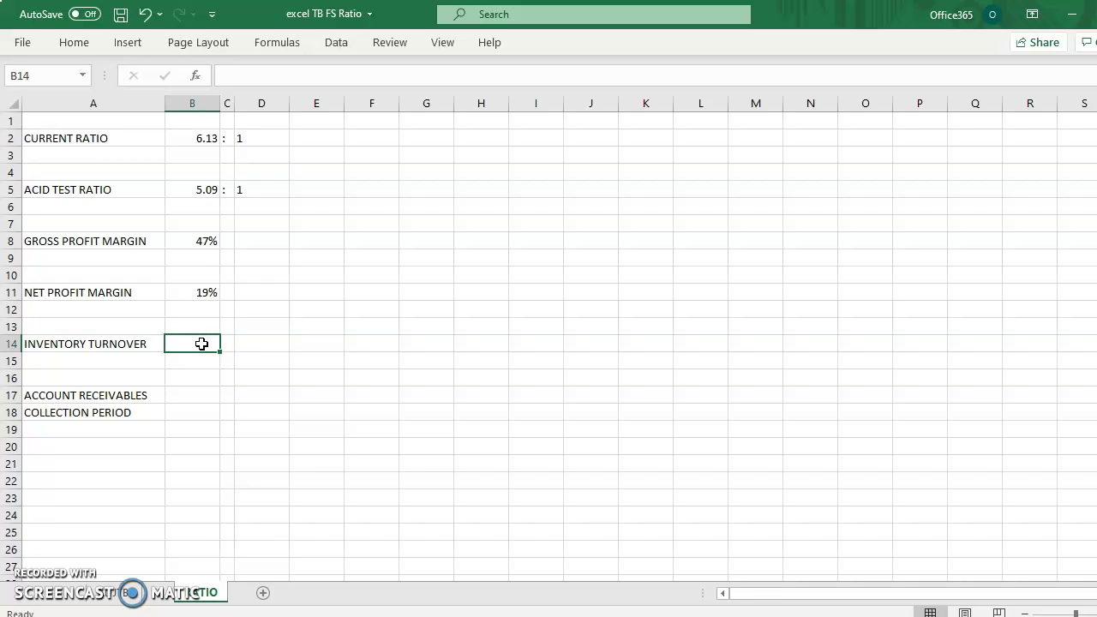
left_click(89, 361)
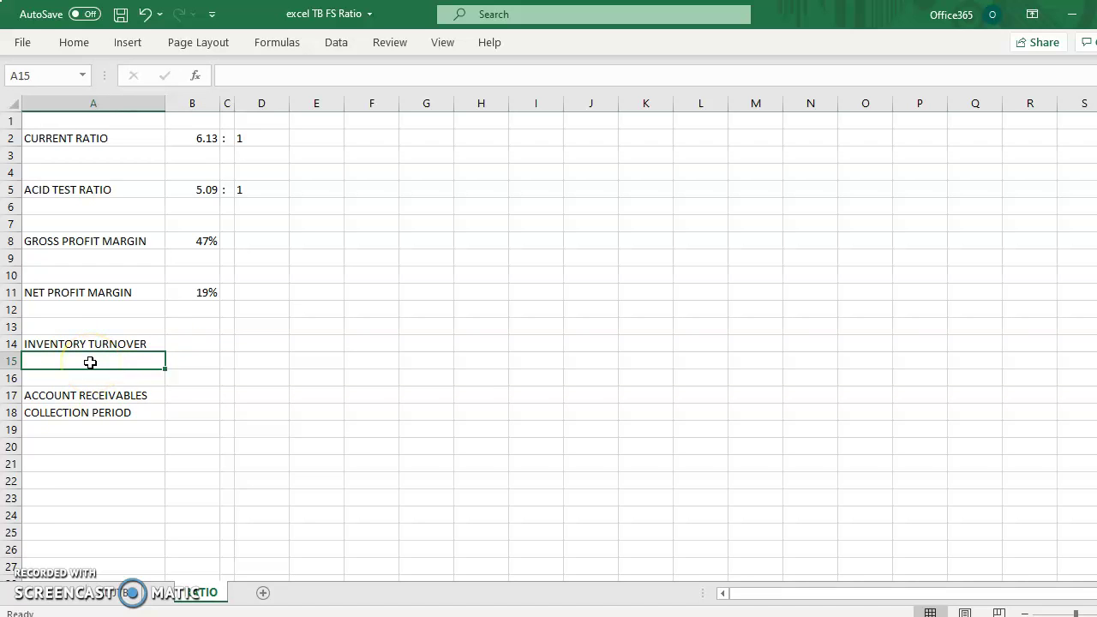
left_click(333, 346)
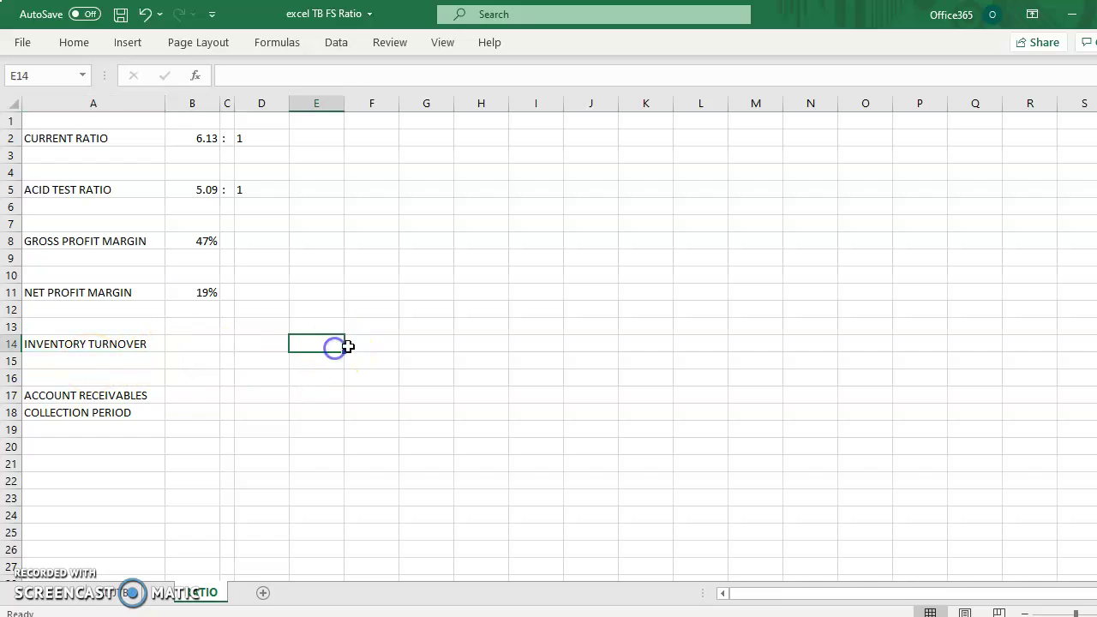
type("avera")
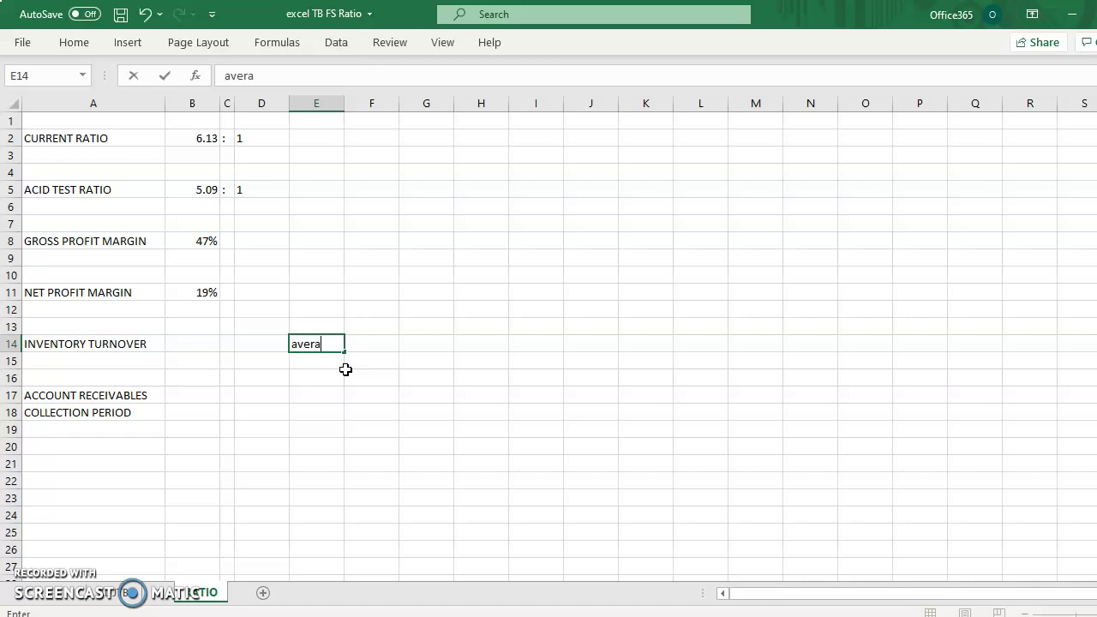
type("ge inventory")
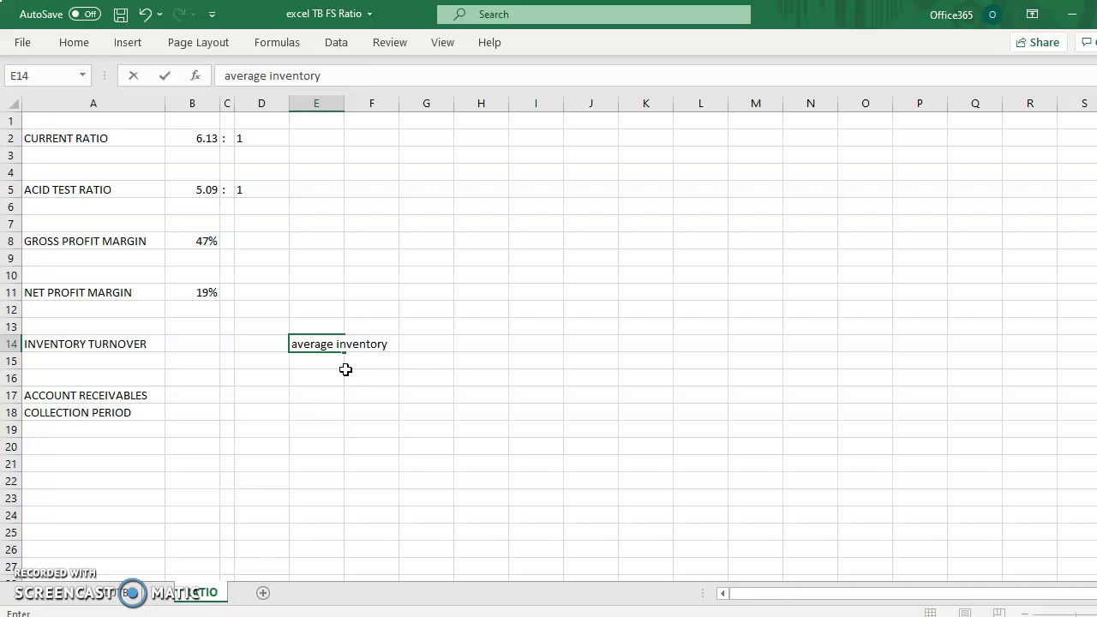
left_click(421, 339)
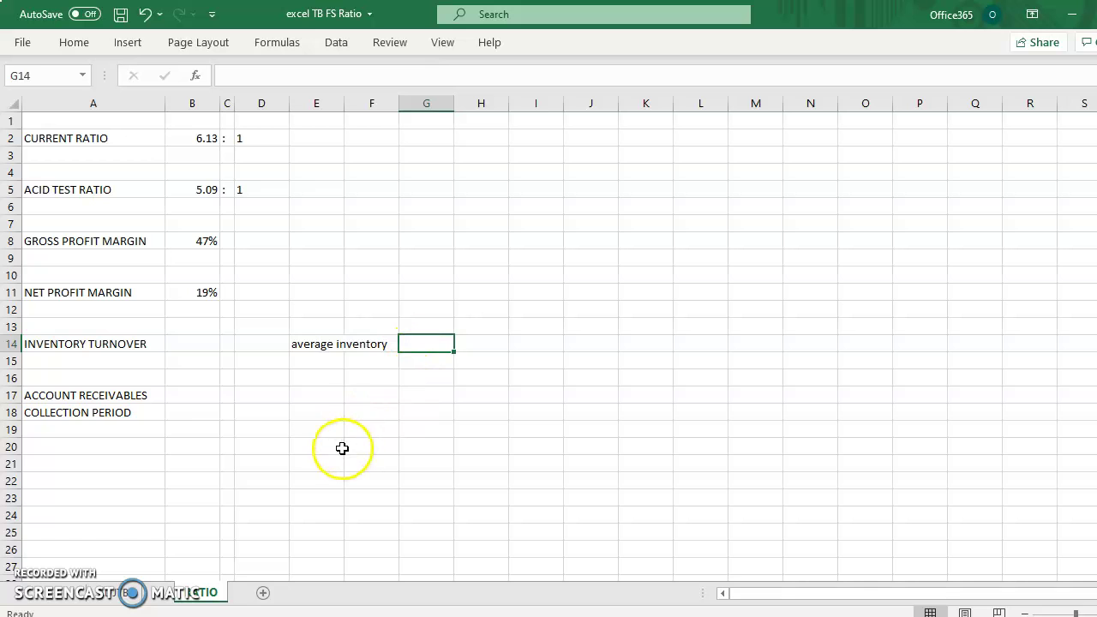
- Enter =(FS!D5+FS!D7)/2 in G14, giving an average inventory of 50000
type("=")
left_click(166, 593)
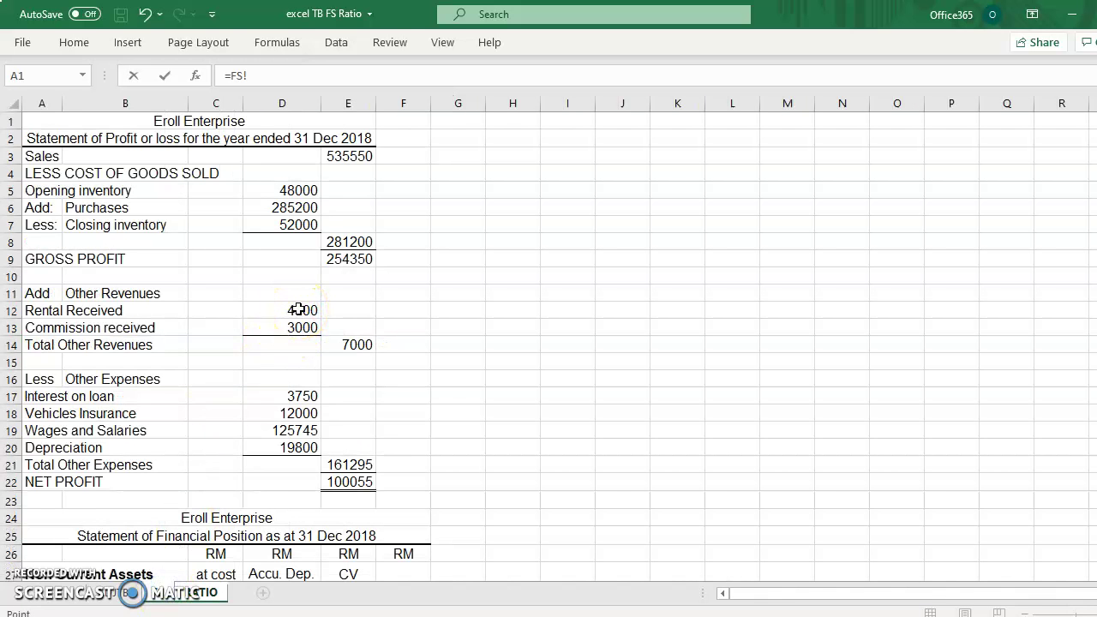
left_click(299, 190)
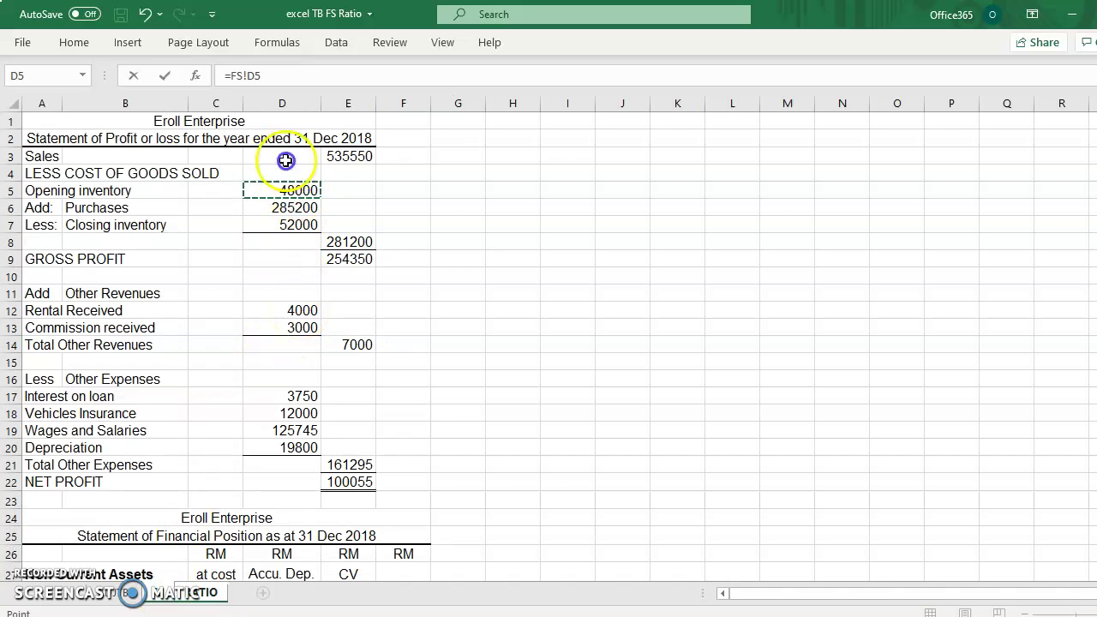
left_click(232, 75)
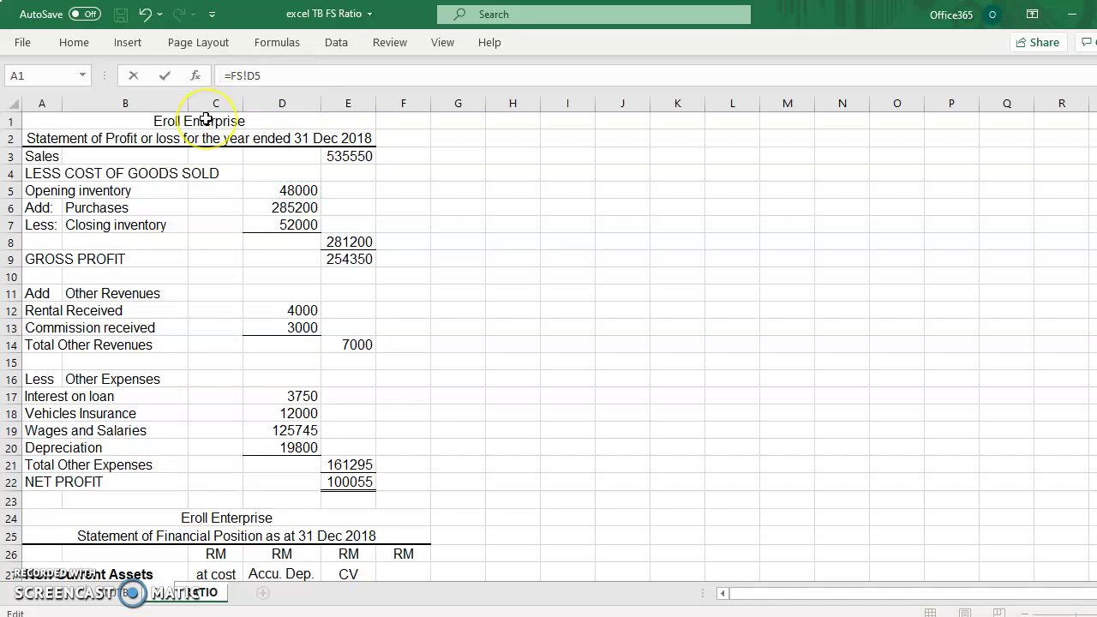
type("(")
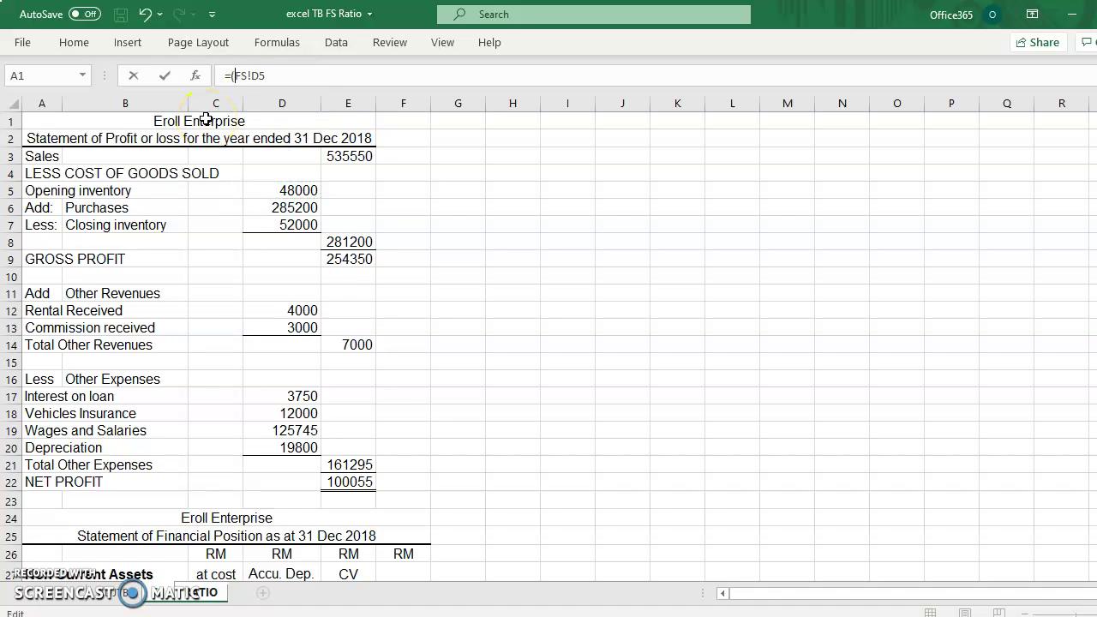
left_click(308, 75)
type("+")
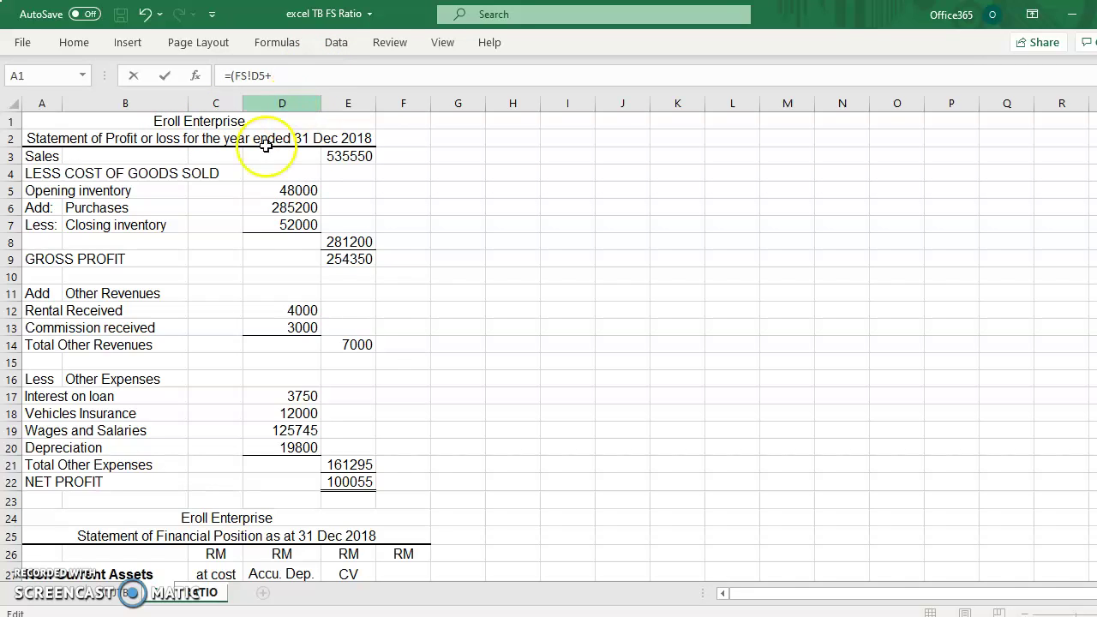
left_click(309, 225)
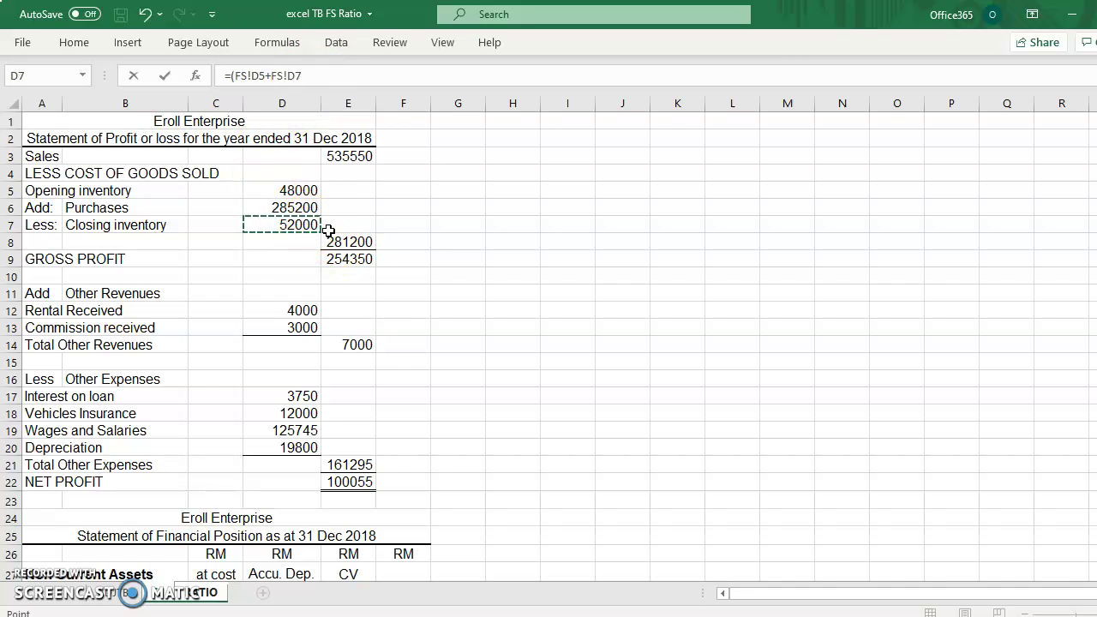
type(")/2")
key("Return")
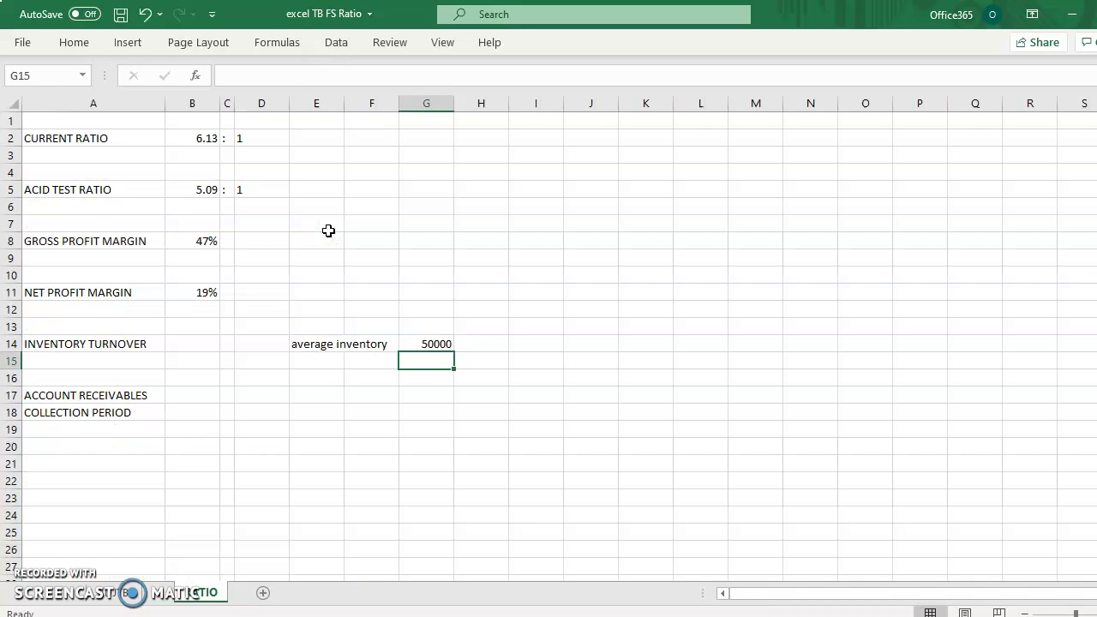
- Enter =FS!E8/G14 in B14 for an inventory turnover of 5.6
left_click(192, 343)
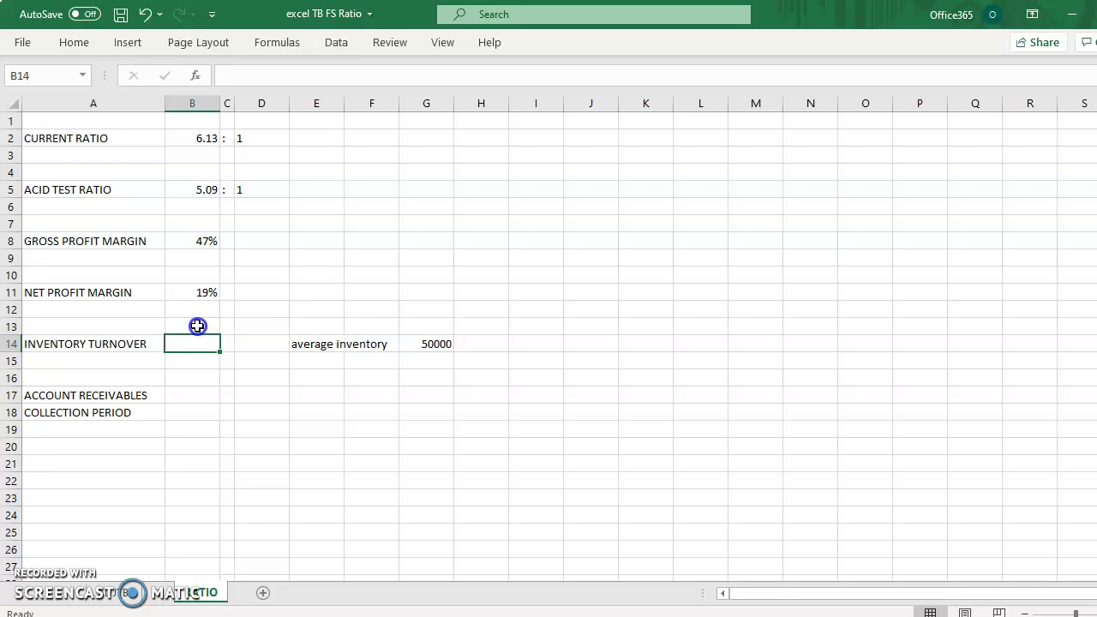
type("=")
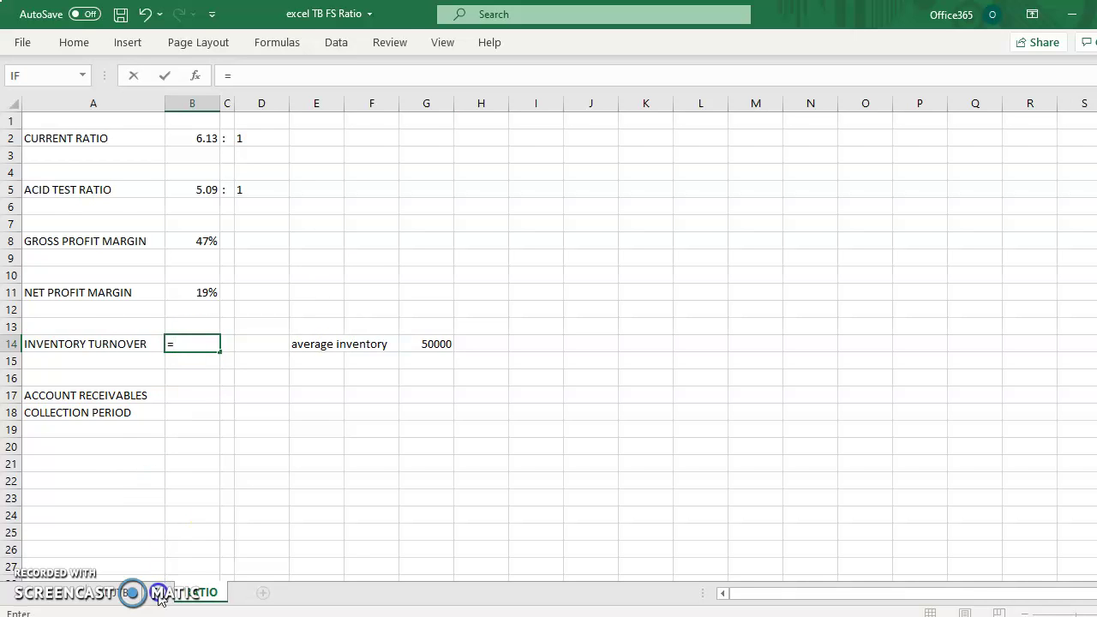
left_click(158, 595)
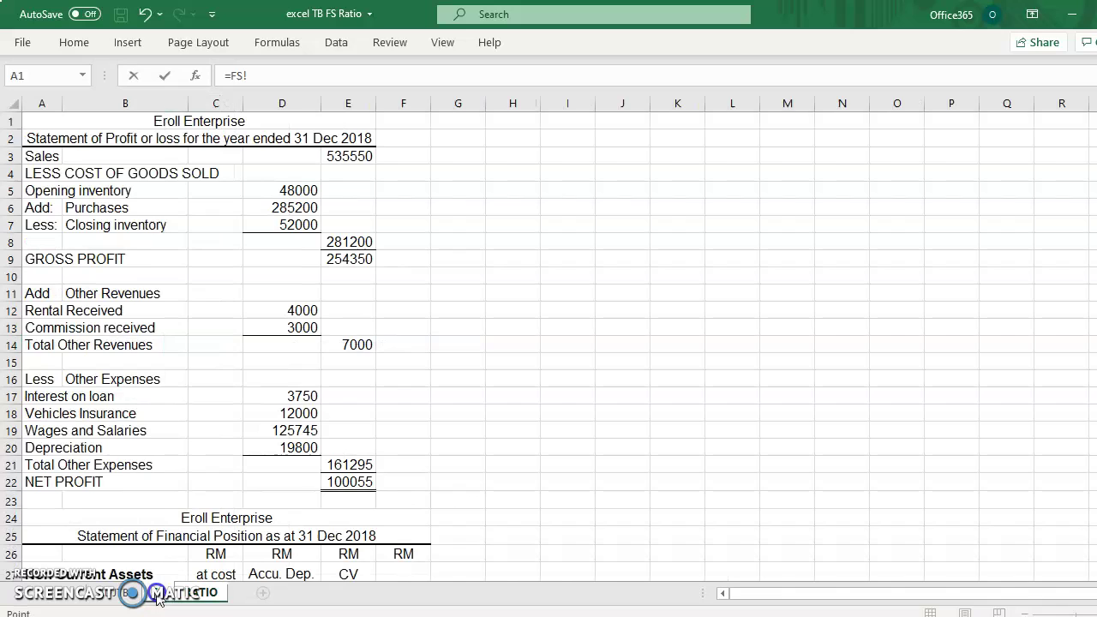
left_click(349, 240)
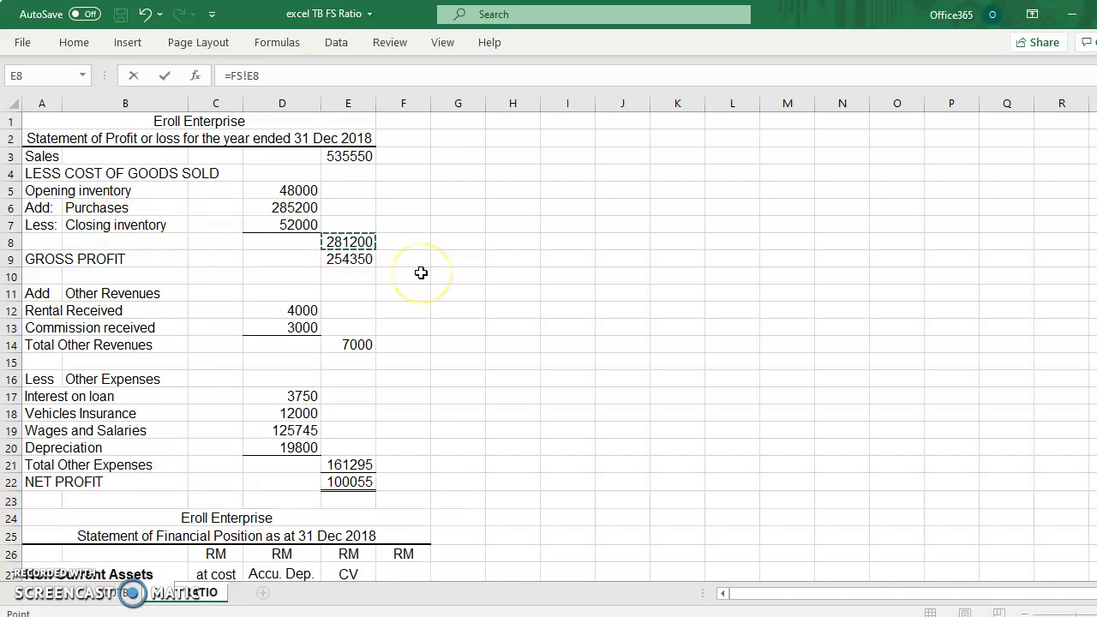
type("/")
left_click(210, 599)
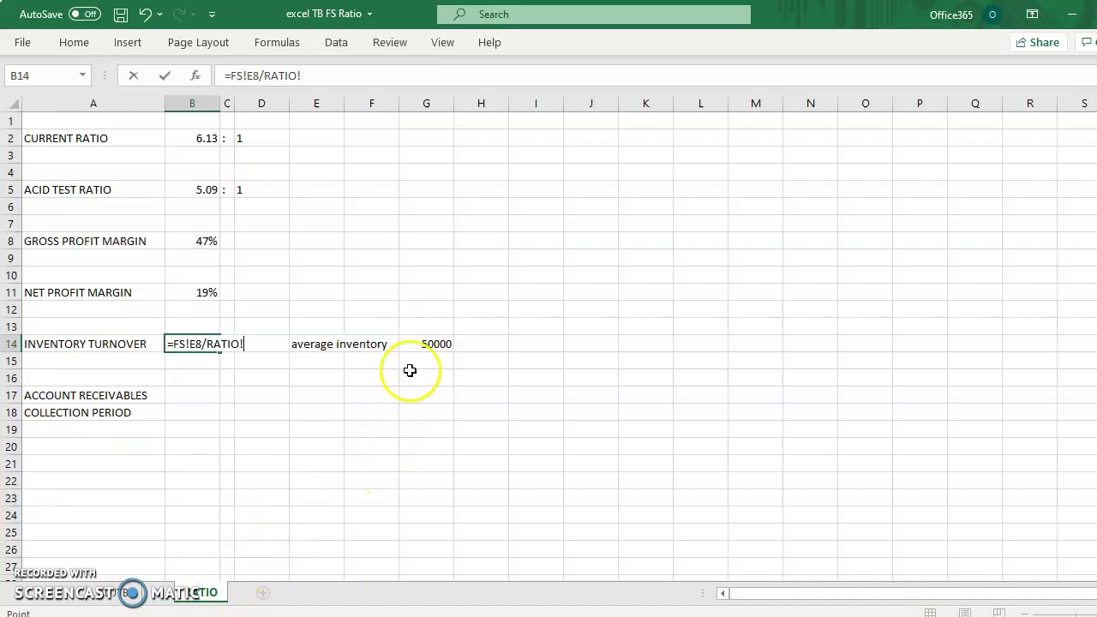
left_click(427, 344)
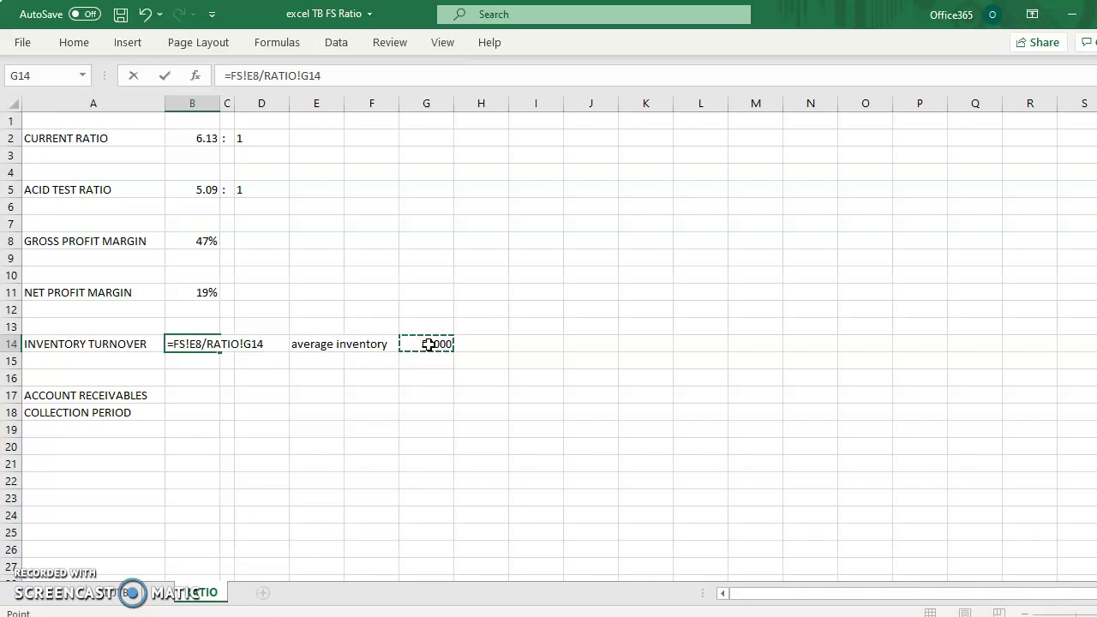
key("Return")
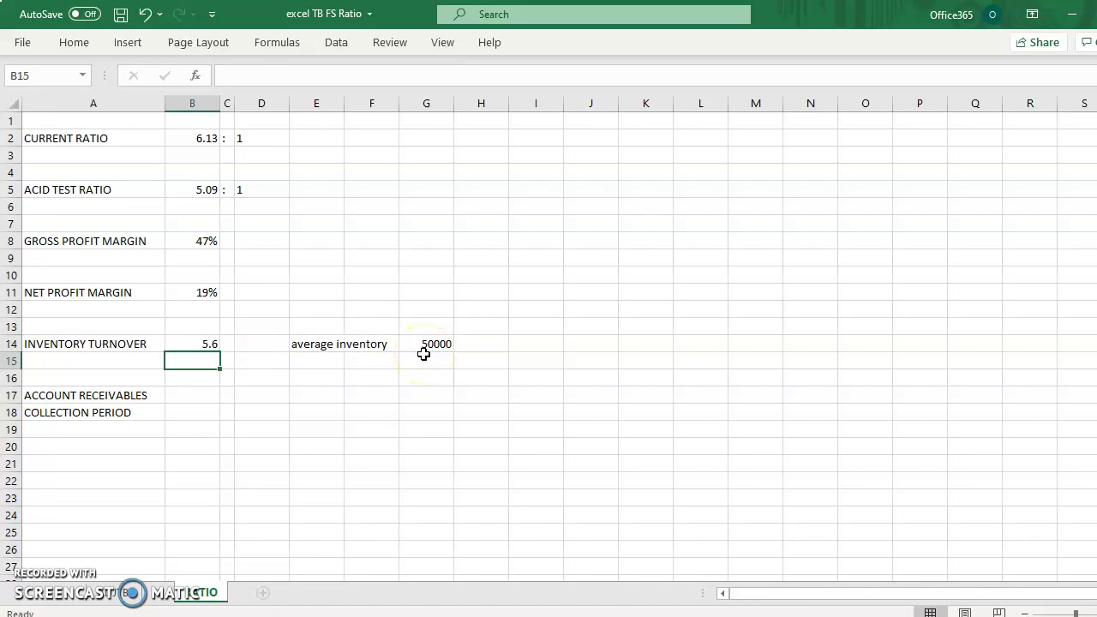
left_click(207, 343)
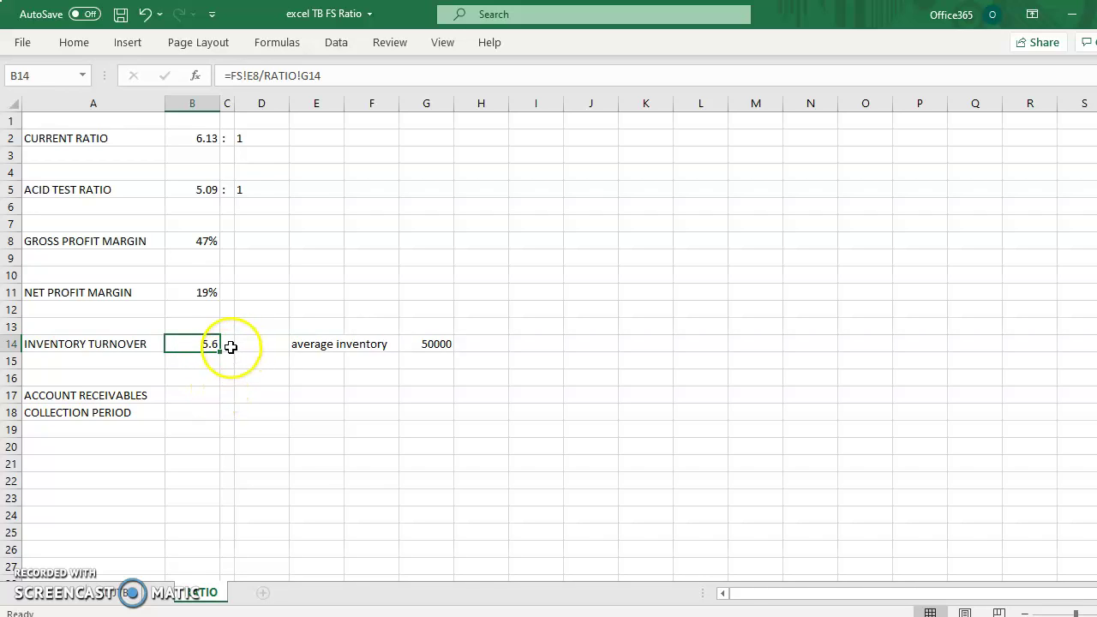
- Add the unit label 'times' in C14 next to the turnover figure
left_click(228, 345)
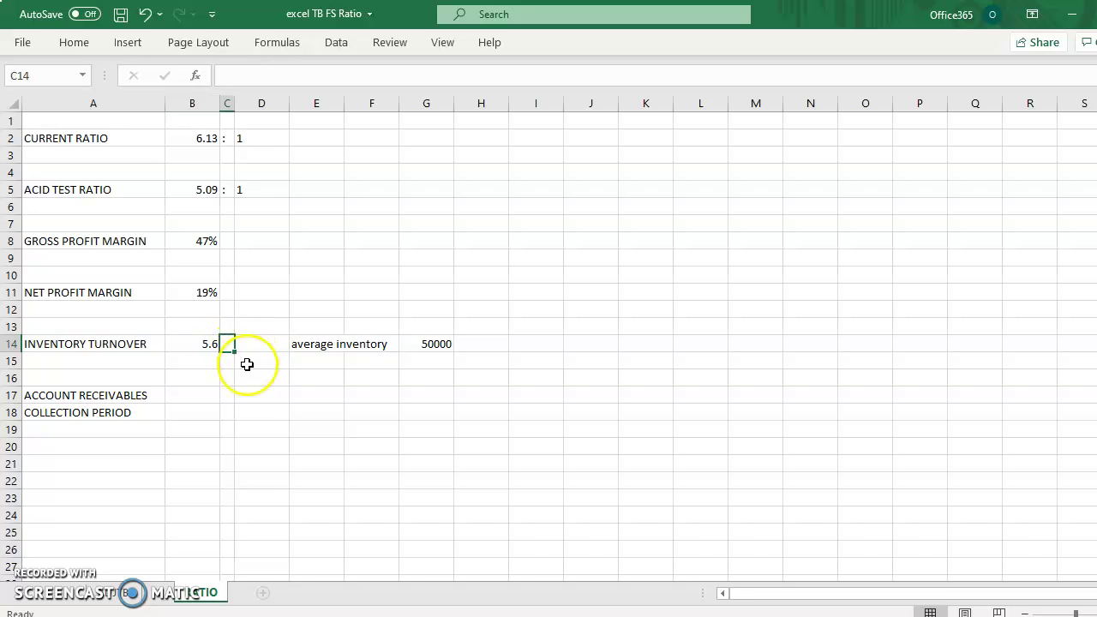
type("times")
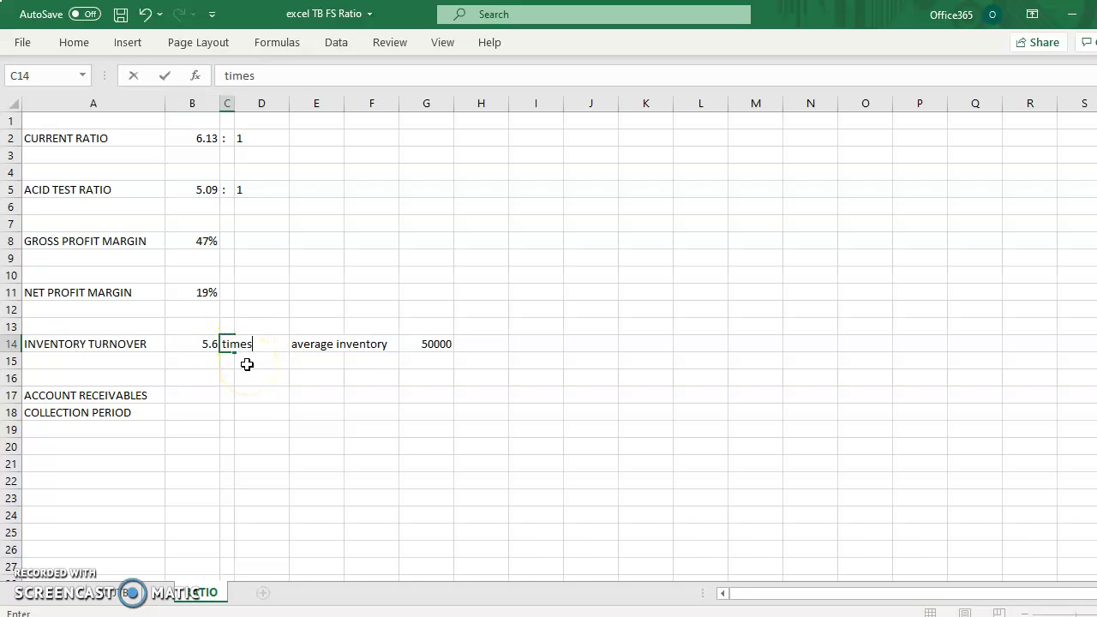
left_click(182, 409)
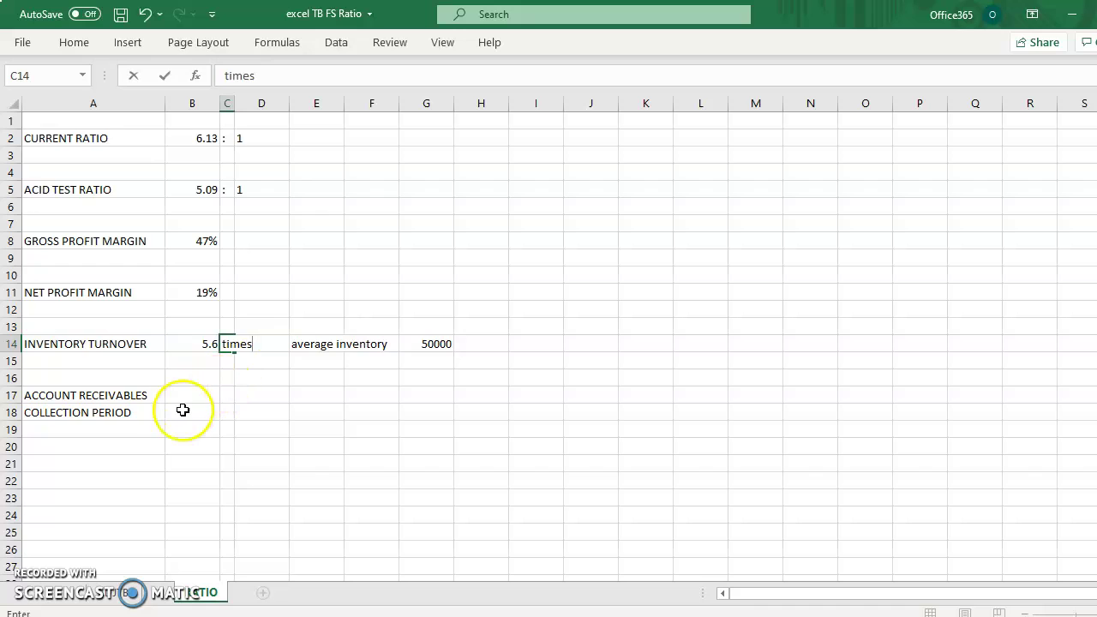
left_click(199, 396)
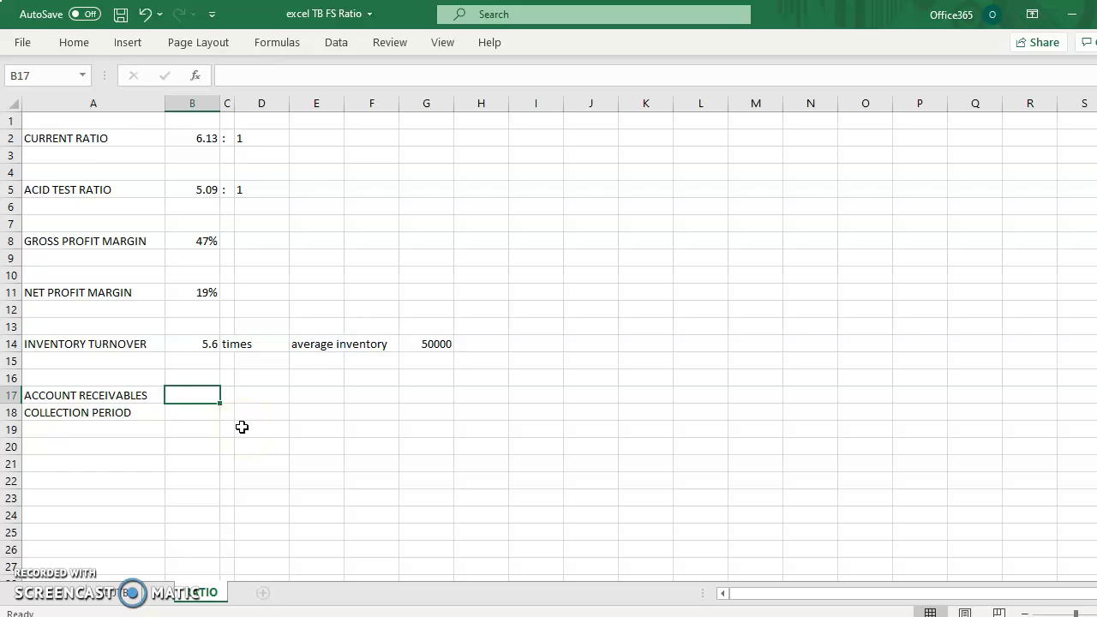
- Start the B17 formula dividing Account Receivables FS!E37 by Sales FS!E3
type("=")
left_click(217, 414)
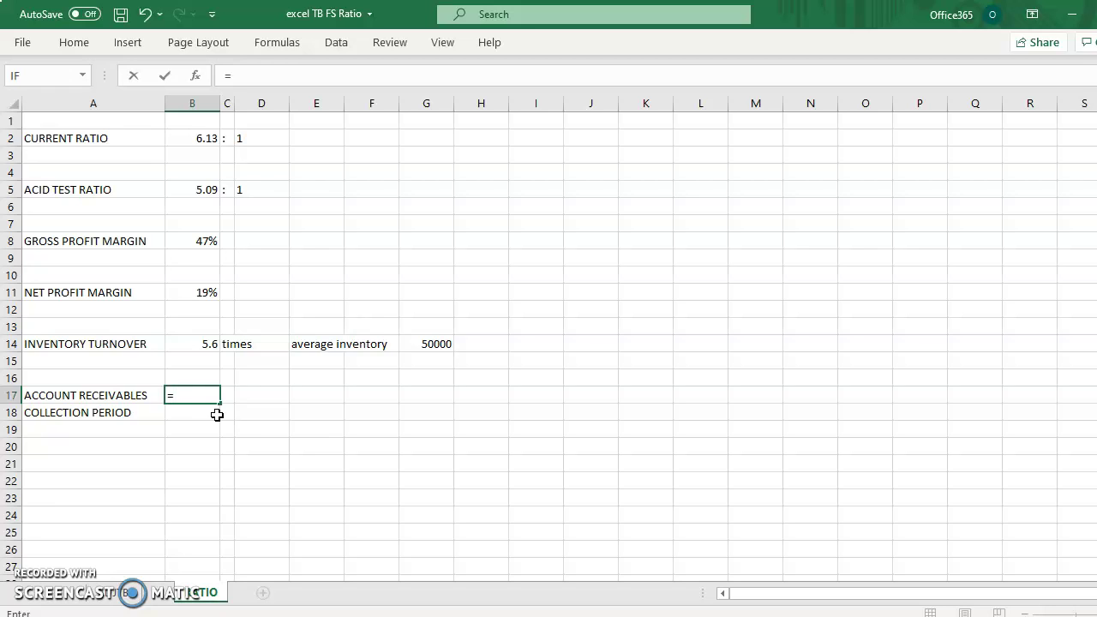
left_click(159, 596)
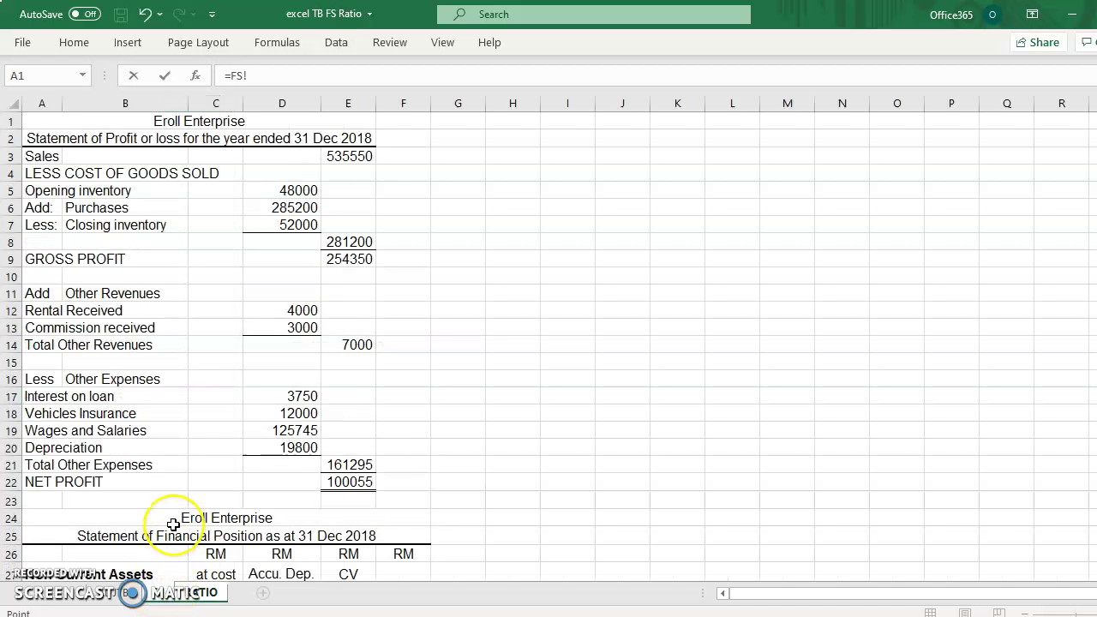
scroll(174, 525, "down", 4)
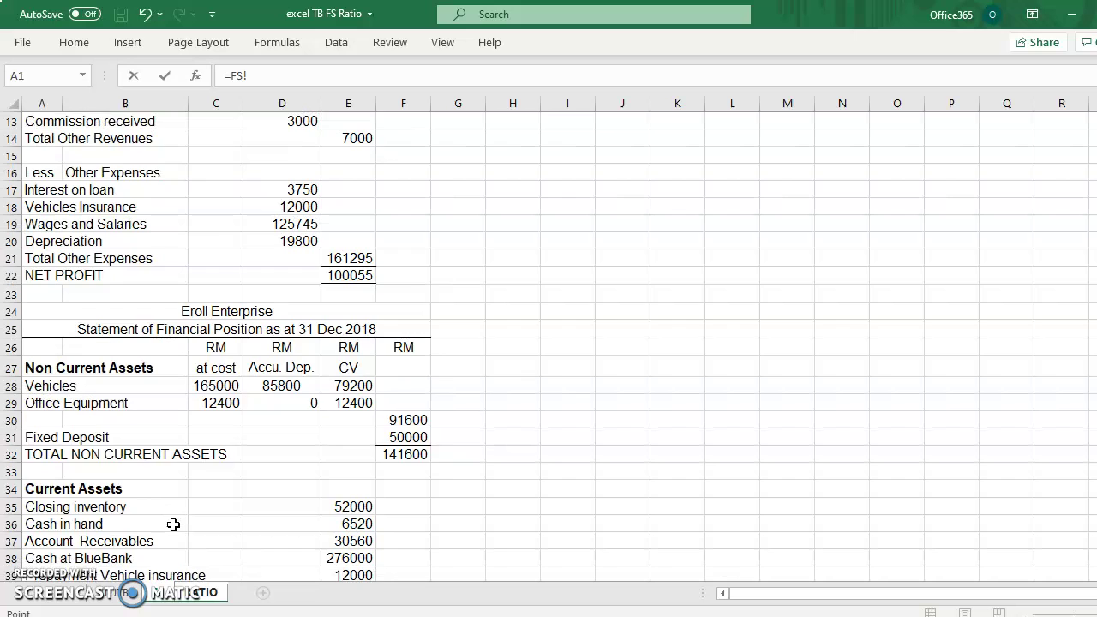
scroll(173, 524, "down", 1)
left_click(340, 489)
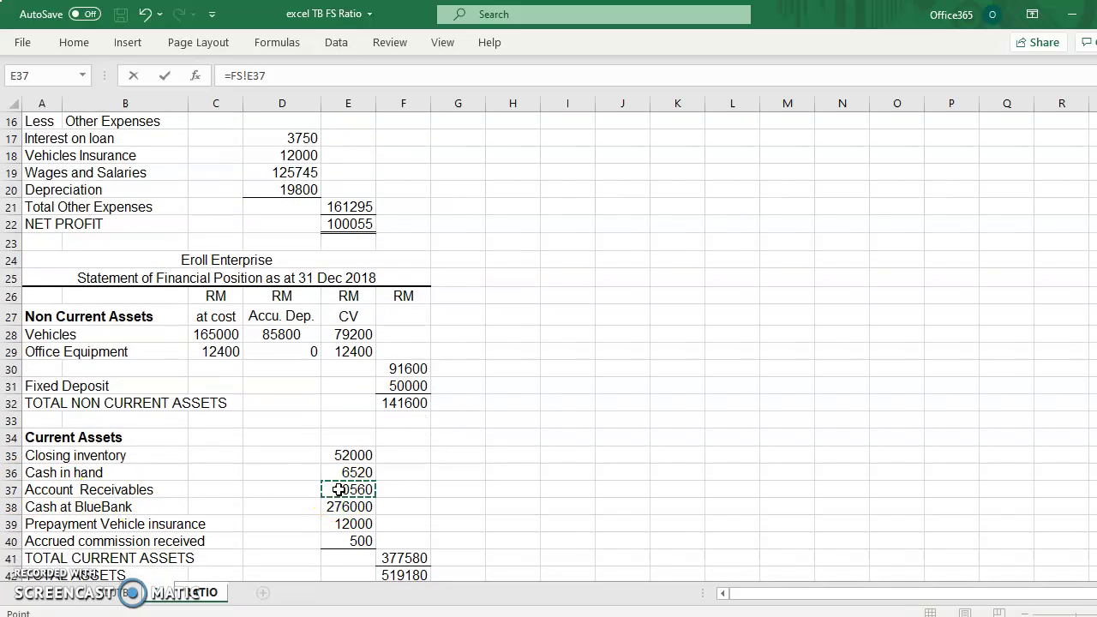
scroll(335, 490, "up", 5)
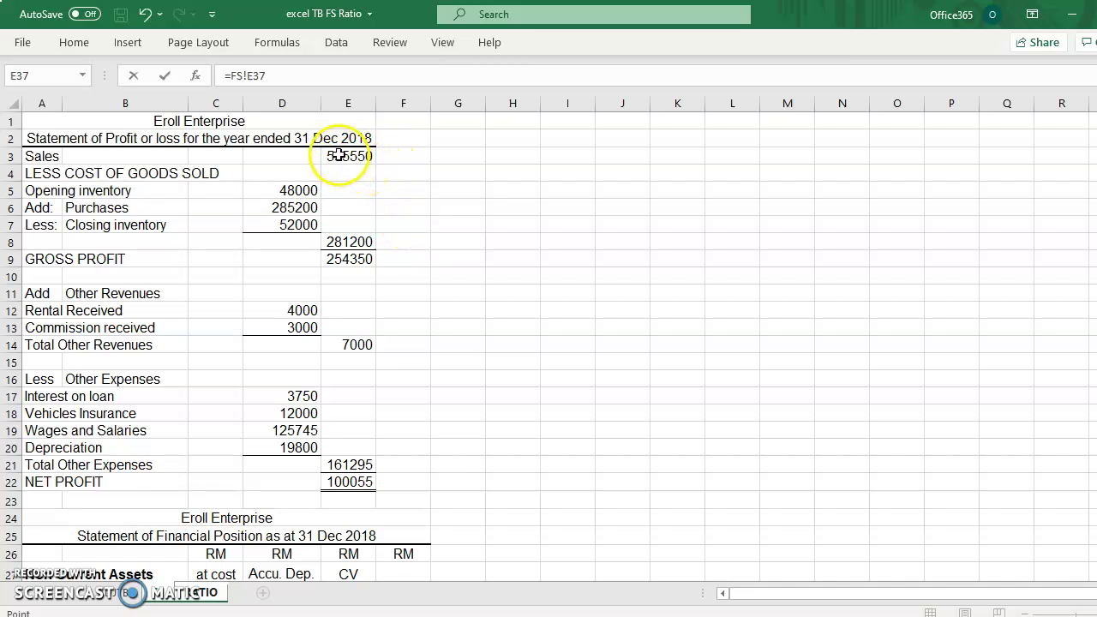
left_click(333, 156)
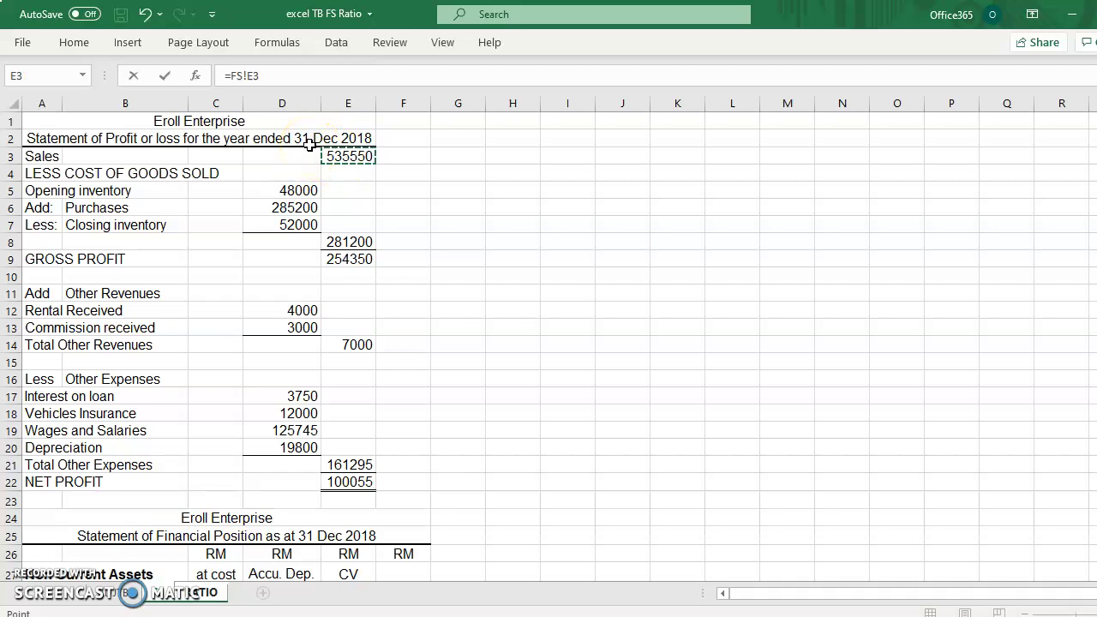
scroll(377, 459, "down", 3)
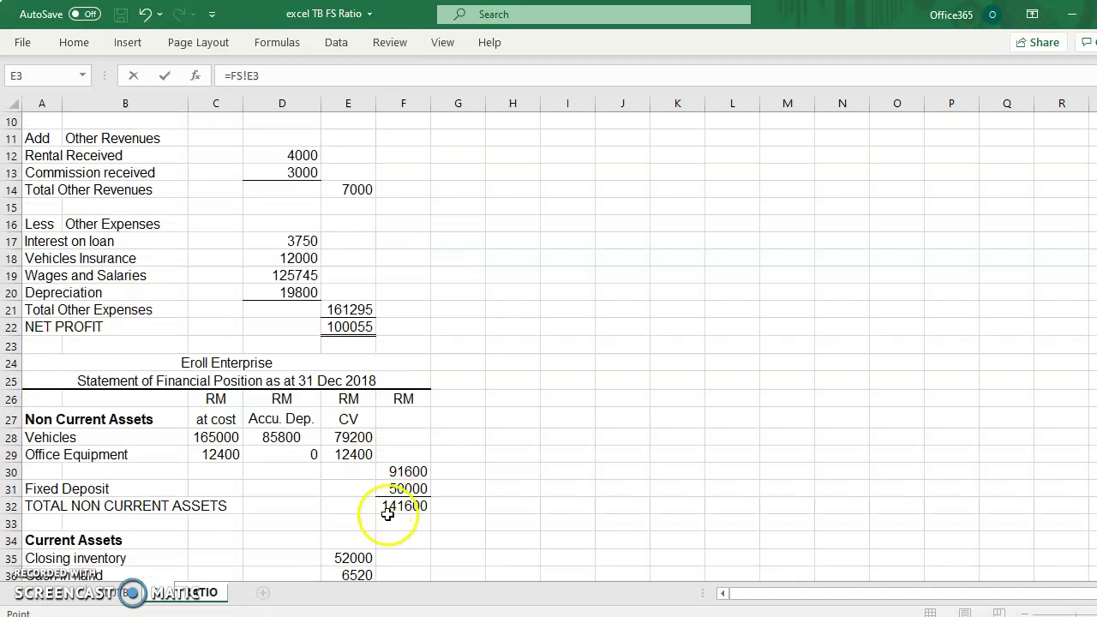
scroll(382, 518, "down", 1)
left_click(354, 543)
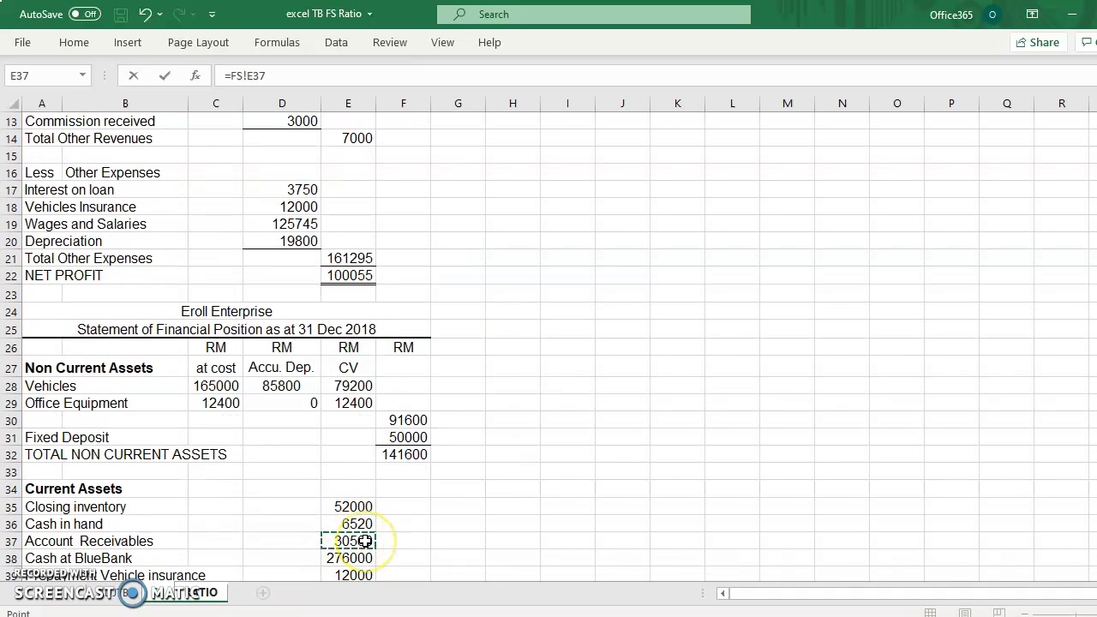
type("/")
scroll(365, 541, "up", 4)
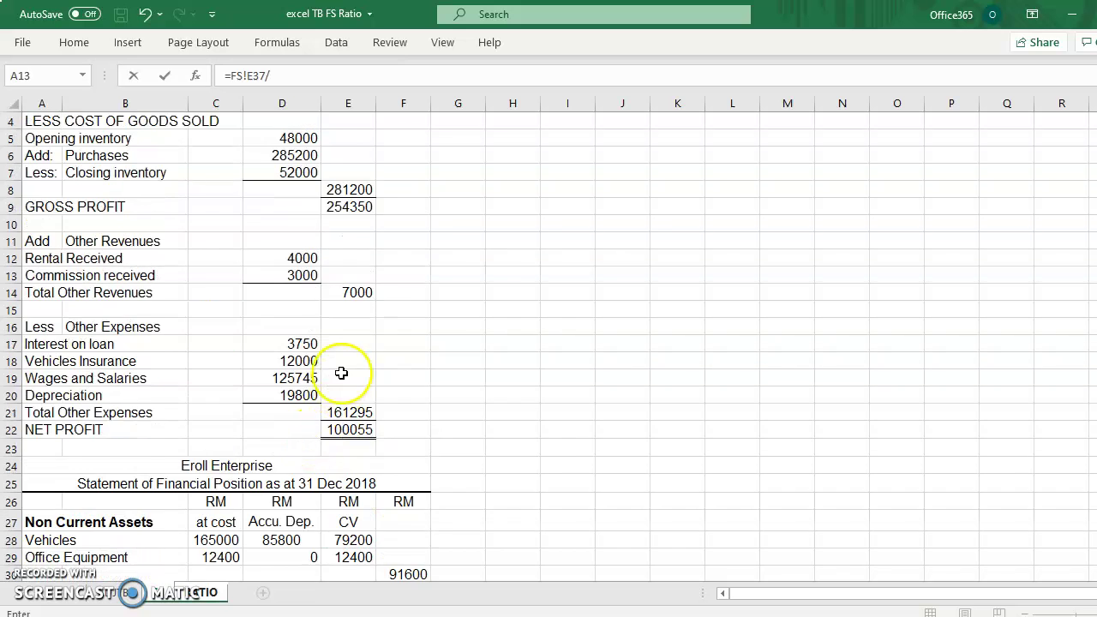
left_click(351, 153)
- Bracket the ratio and multiply by 365, giving a collection period of 21
left_click(233, 76)
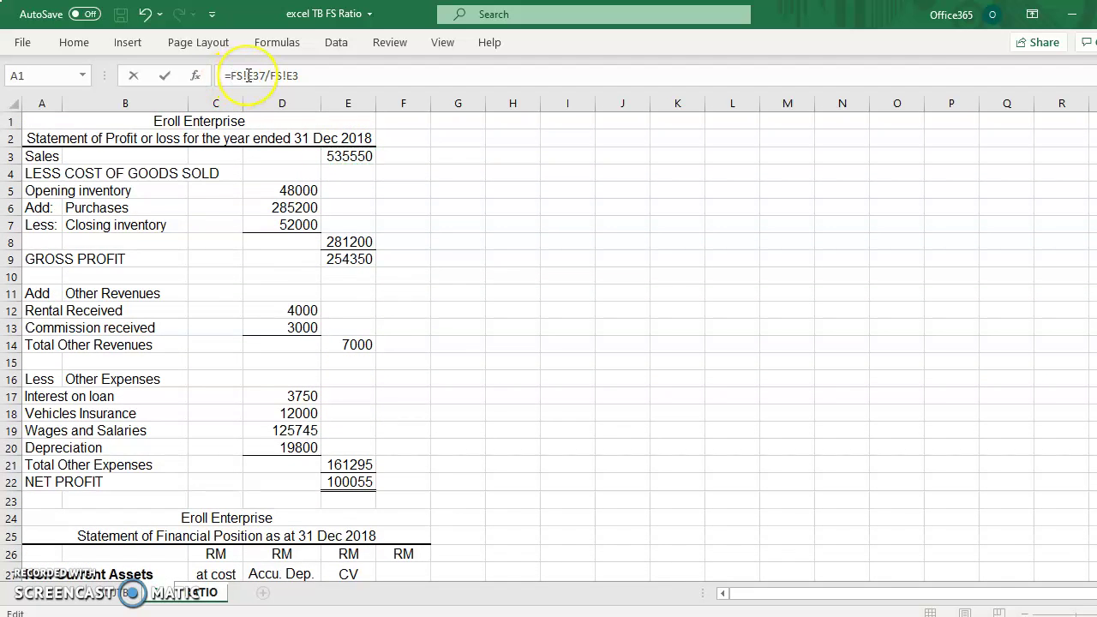
type("(")
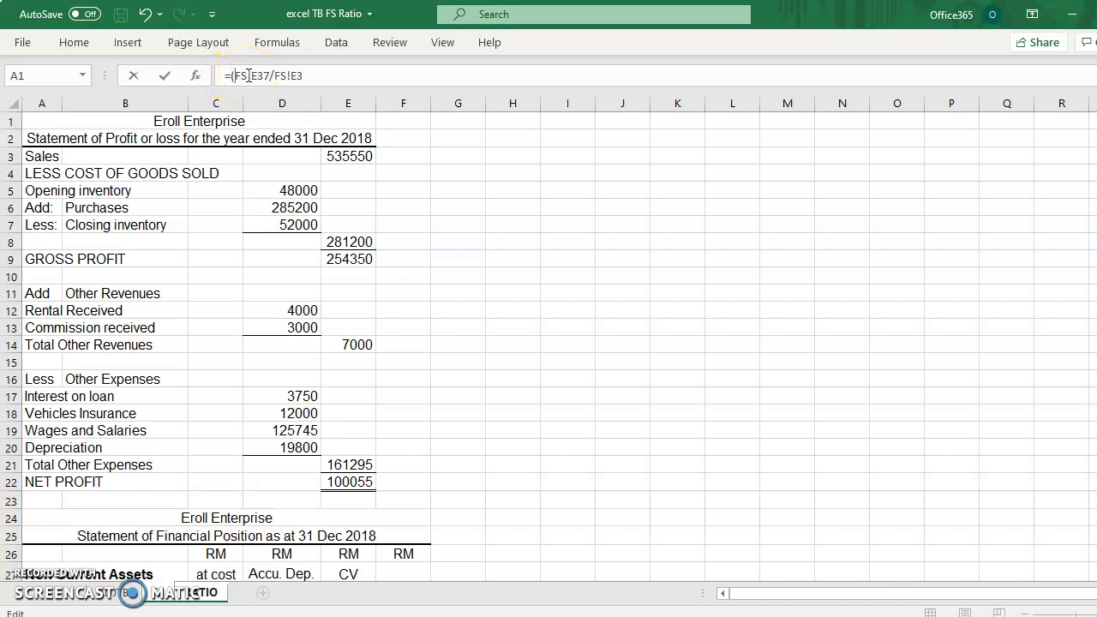
left_click(333, 86)
type(")*365")
key("Return")
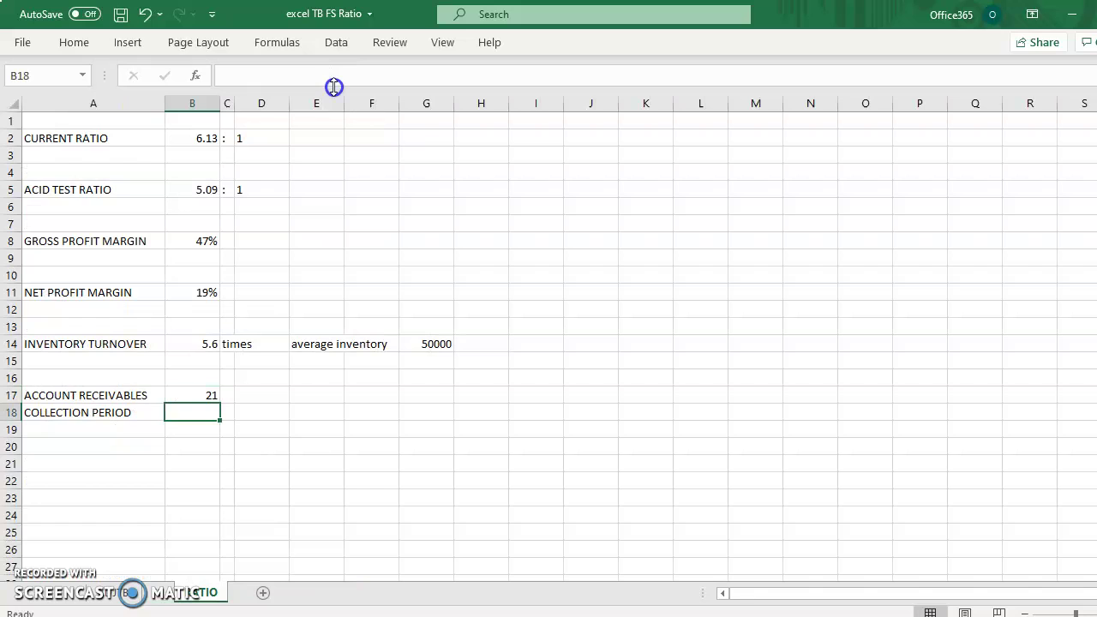
- Enter the unit label 'days' in C17 beside the 21-day receivables collection period
left_click(228, 396)
type("days")
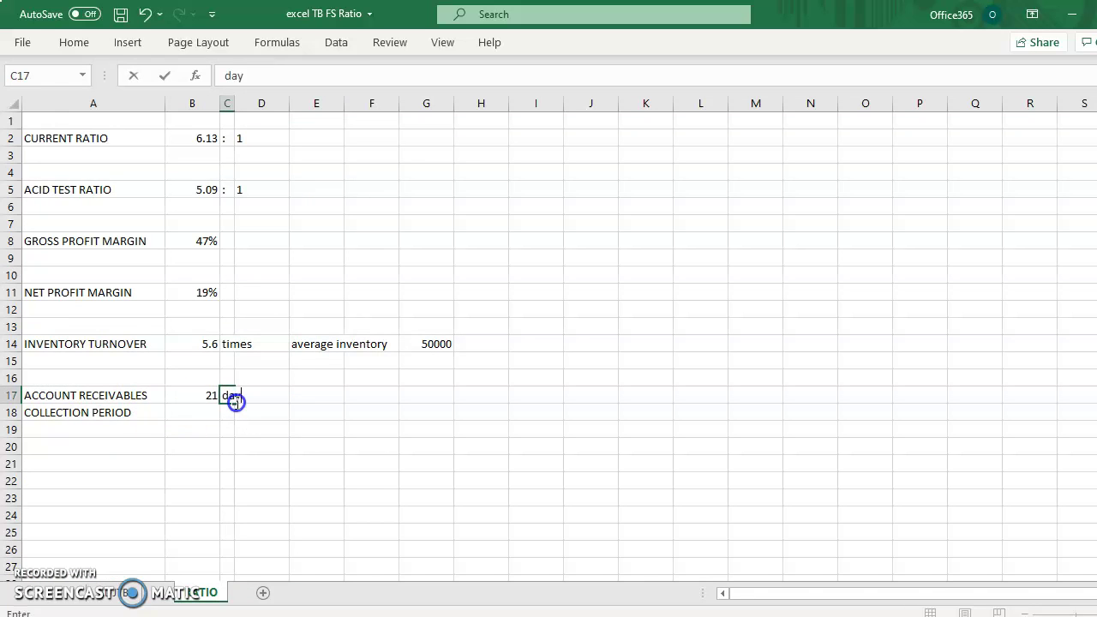
left_click(301, 462)
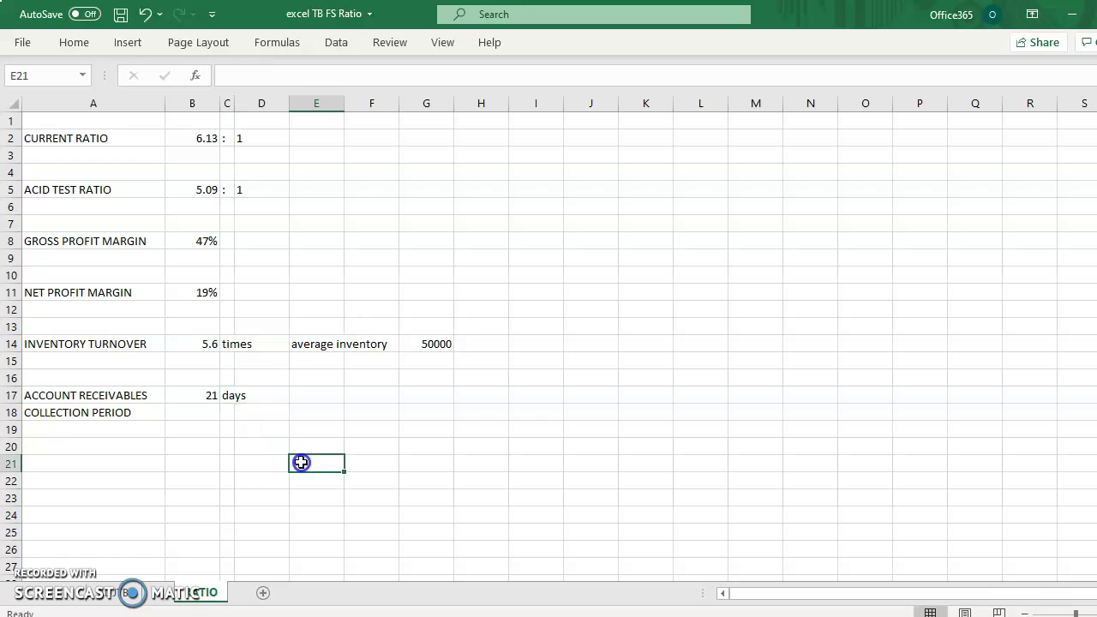